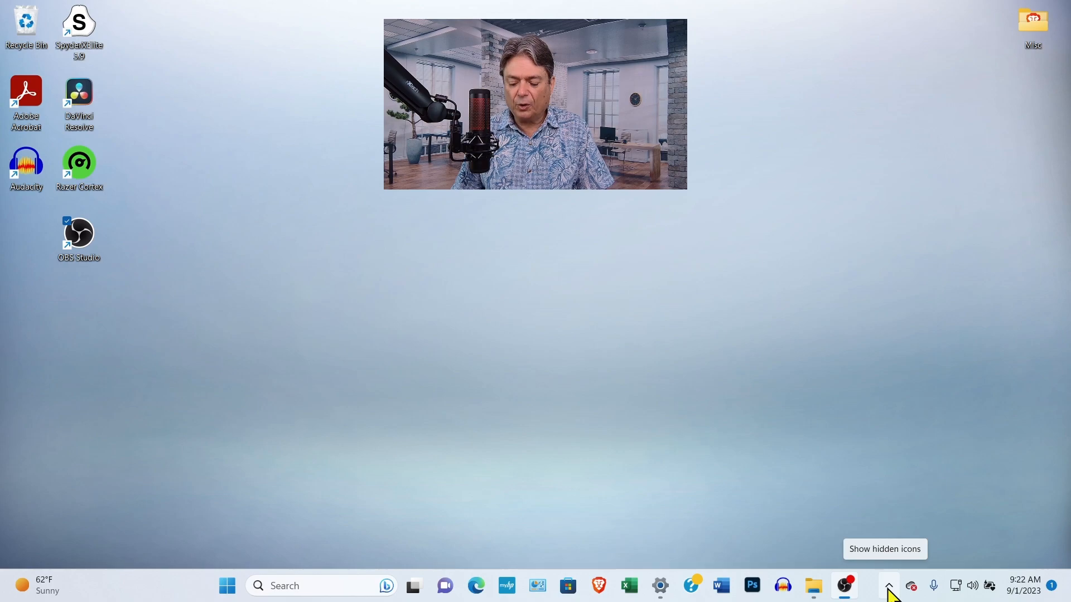
Open the Razer tray app from the hidden icons and boost the system with Razer Cortex.
{"action": "left_click", "coordinate": [889, 587]}
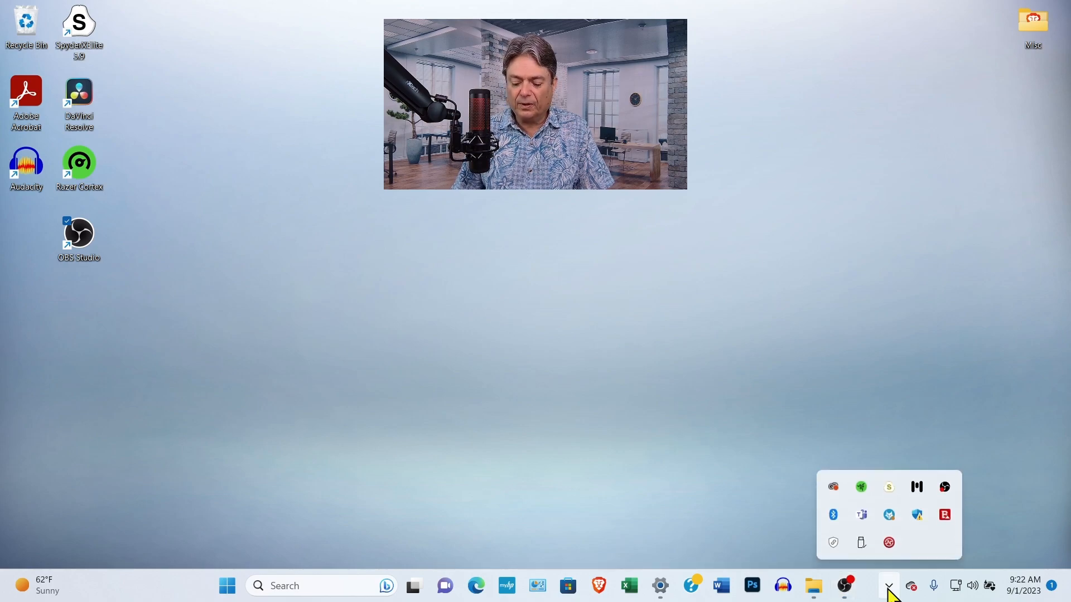
{"action": "left_click", "coordinate": [860, 491]}
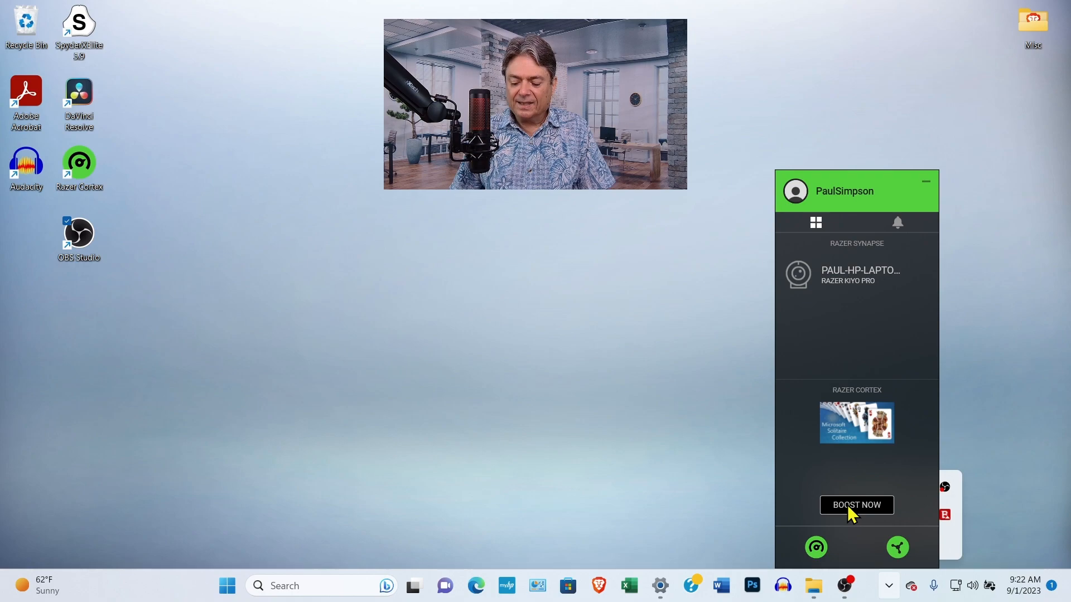
{"action": "left_click", "coordinate": [853, 505]}
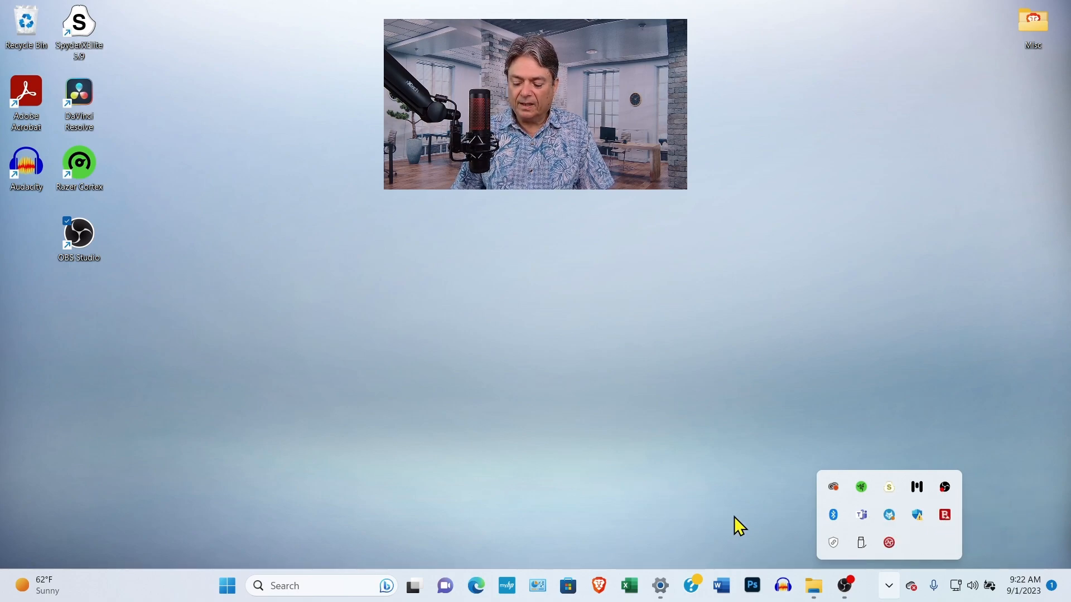
{"action": "left_click", "coordinate": [762, 522]}
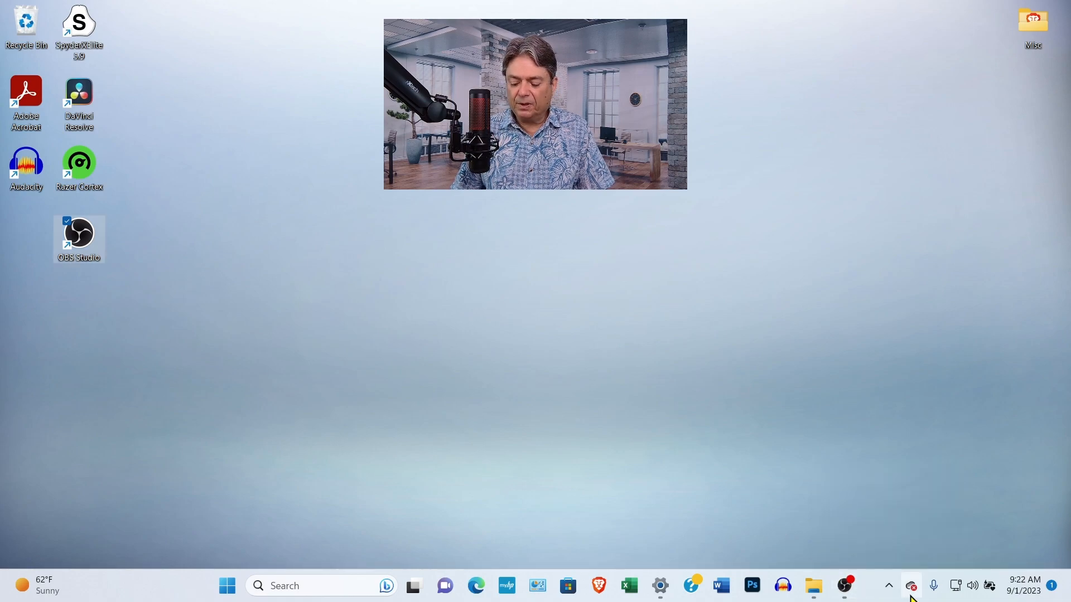
Open Razer Synapse from the Razer tray app and choose the Razer Kiyo Pro device on its dashboard.
{"action": "left_click", "coordinate": [891, 588]}
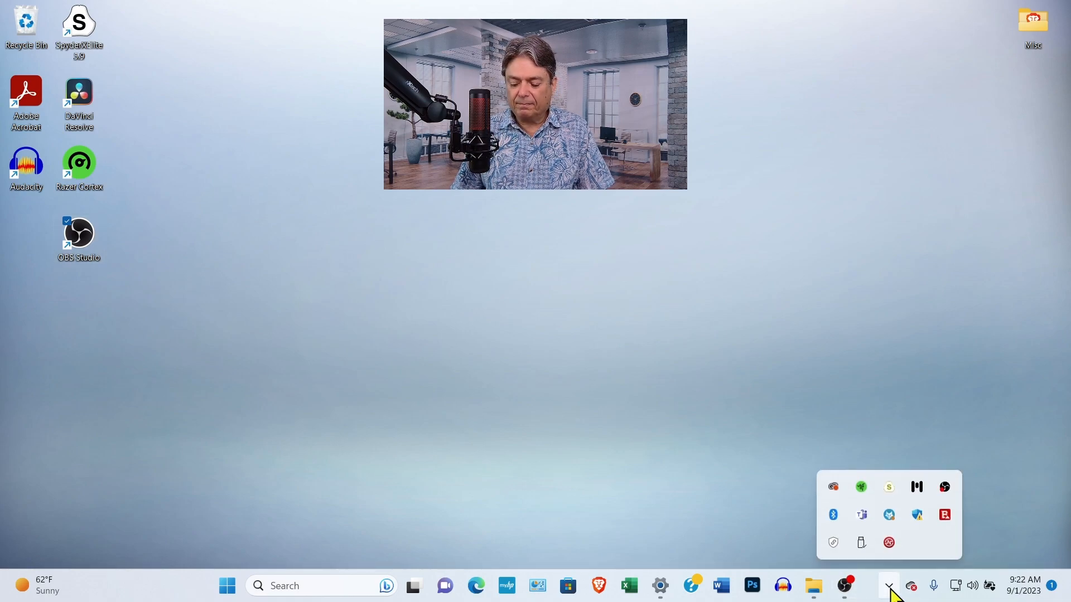
{"action": "left_click", "coordinate": [861, 489]}
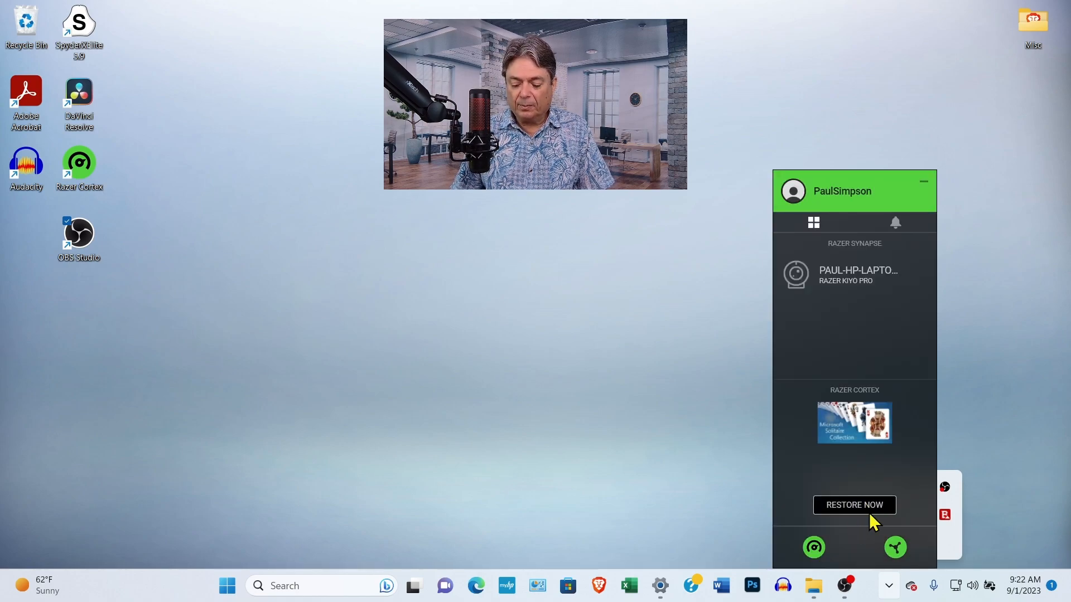
{"action": "left_click", "coordinate": [895, 549]}
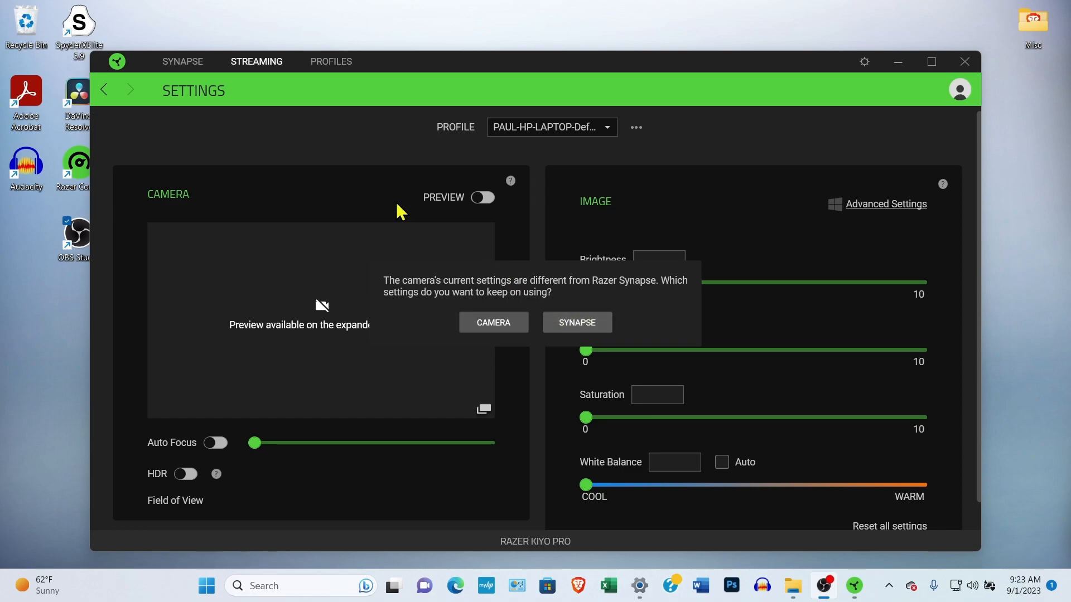
{"action": "left_click", "coordinate": [183, 62]}
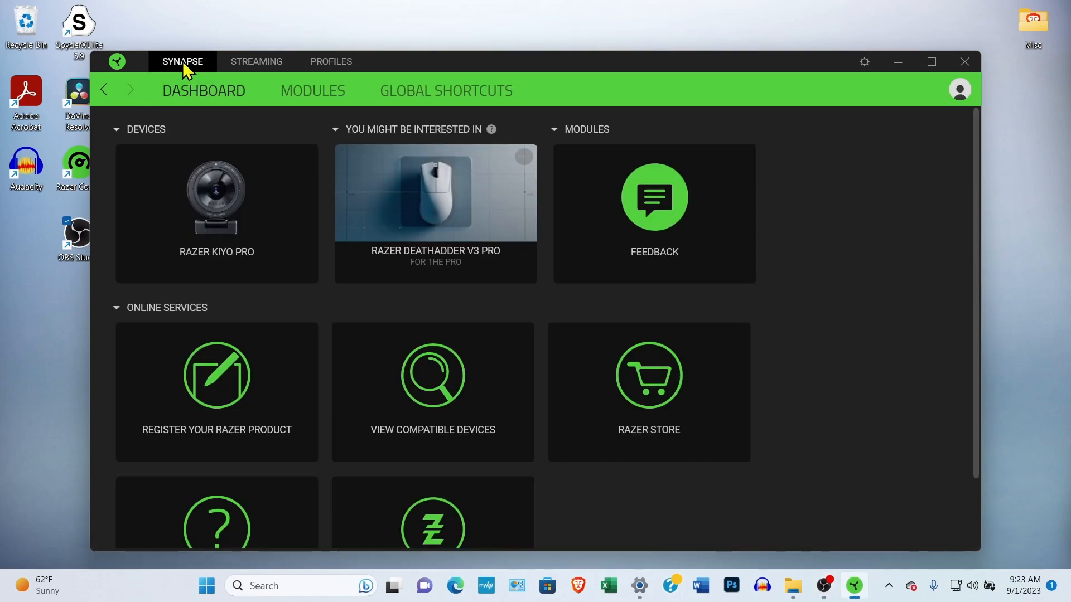
{"action": "left_click", "coordinate": [219, 205]}
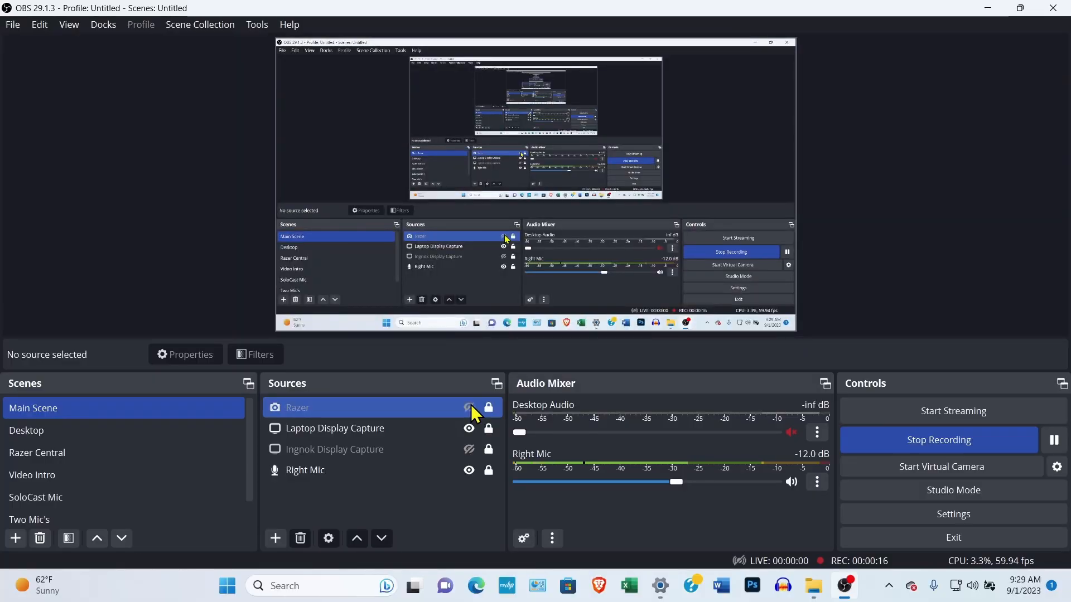
In OBS Studio, hide the Razer source in Main Scene and disable the preview.
{"action": "left_click", "coordinate": [469, 407]}
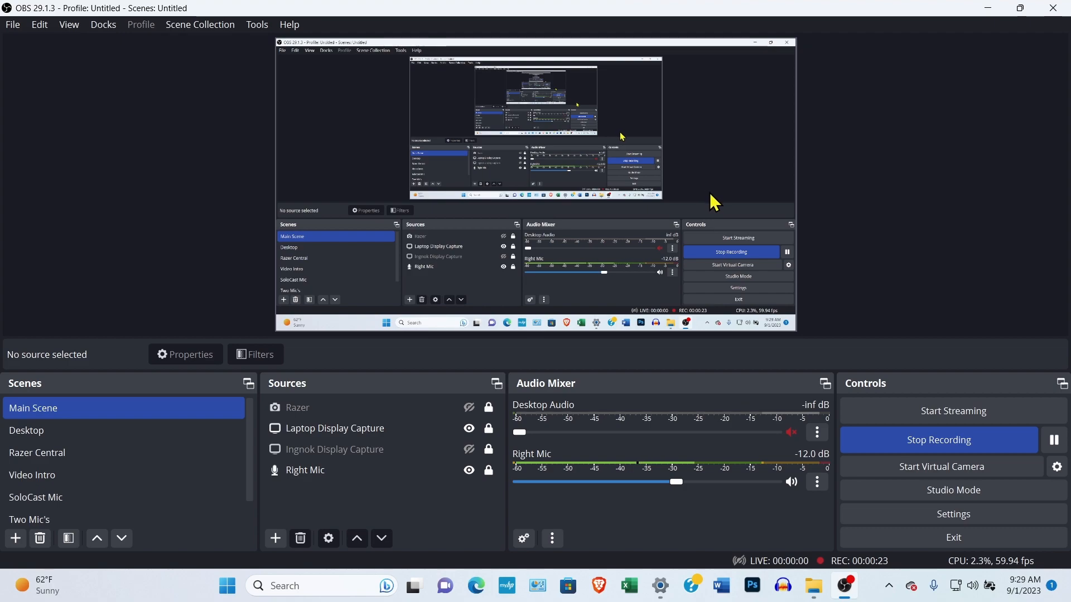
{"action": "right_click", "coordinate": [833, 193]}
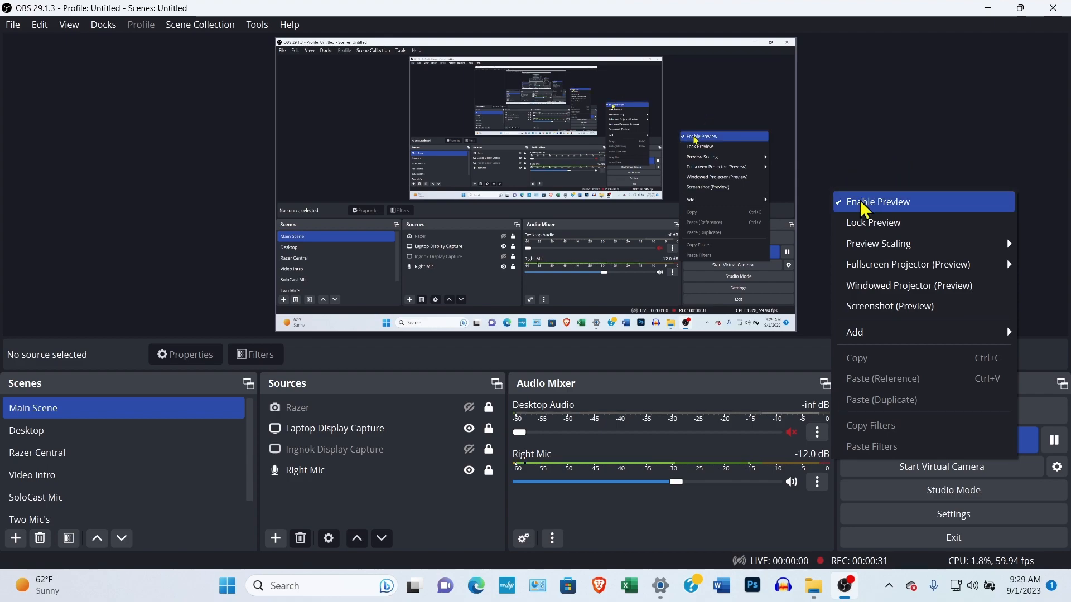
{"action": "left_click", "coordinate": [890, 209]}
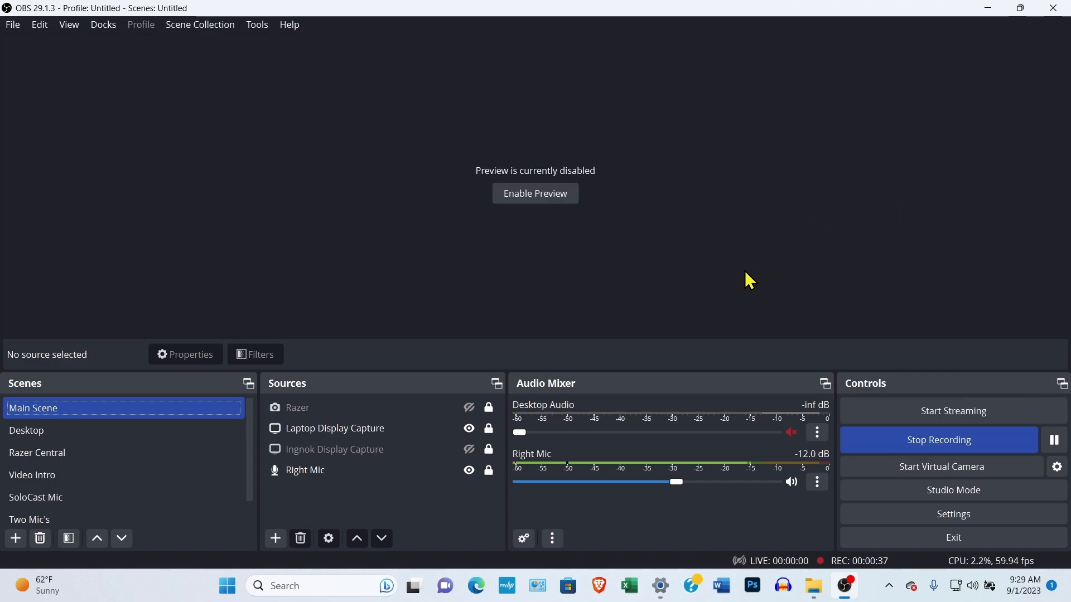
Make the docks below the disabled preview area taller.
{"action": "right_click", "coordinate": [770, 263]}
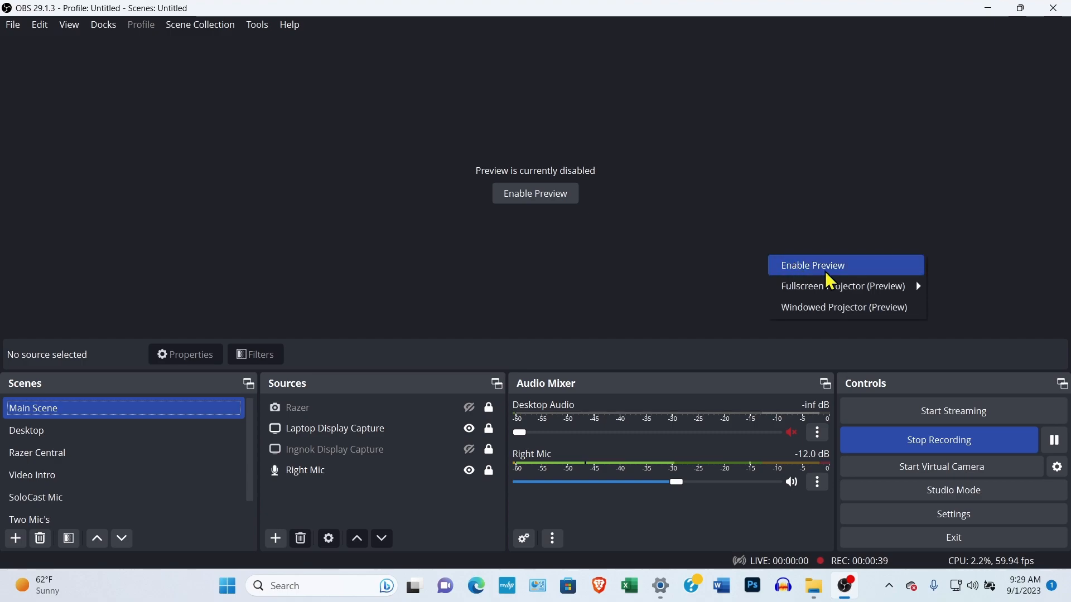
{"action": "left_click", "coordinate": [626, 257]}
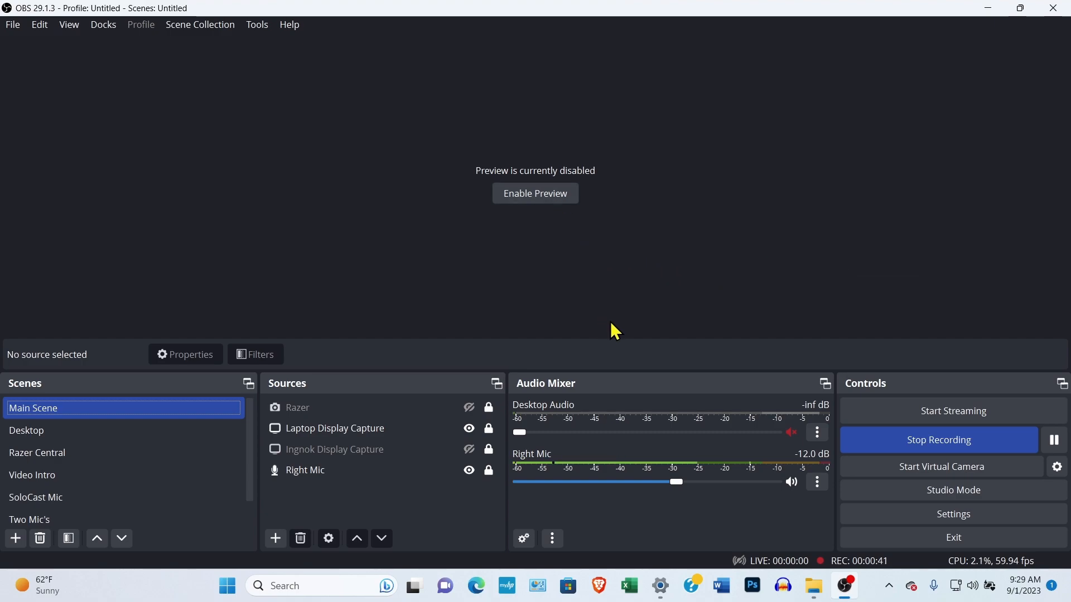
{"action": "left_click_drag", "start_coordinate": [653, 370], "coordinate": [645, 275]}
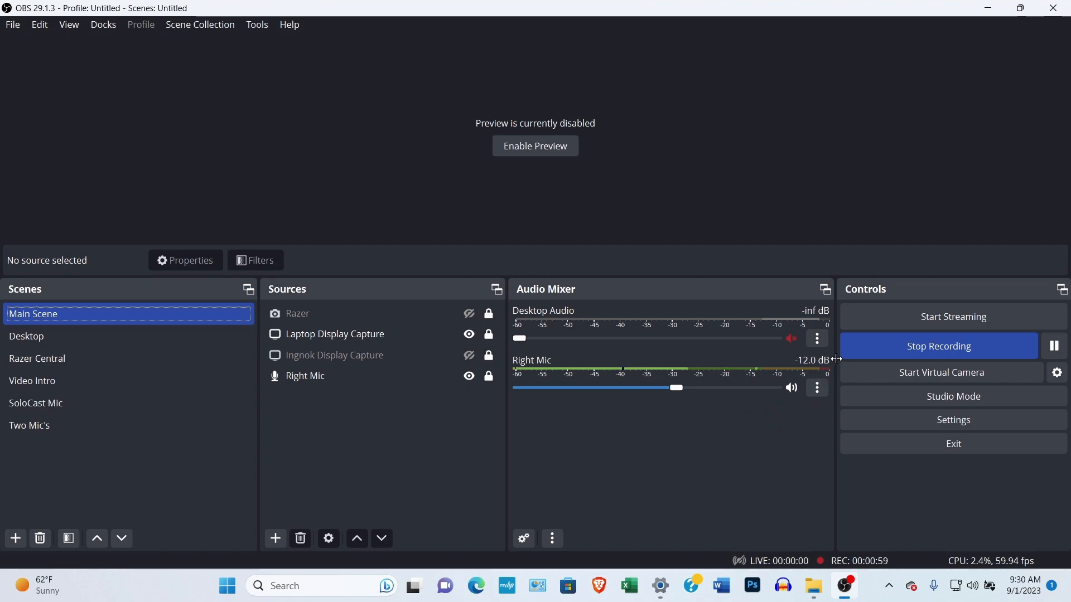
Unmute Desktop Audio in the Audio Mixer and raise its volume to about -11.8 dB.
{"action": "left_click", "coordinate": [792, 338]}
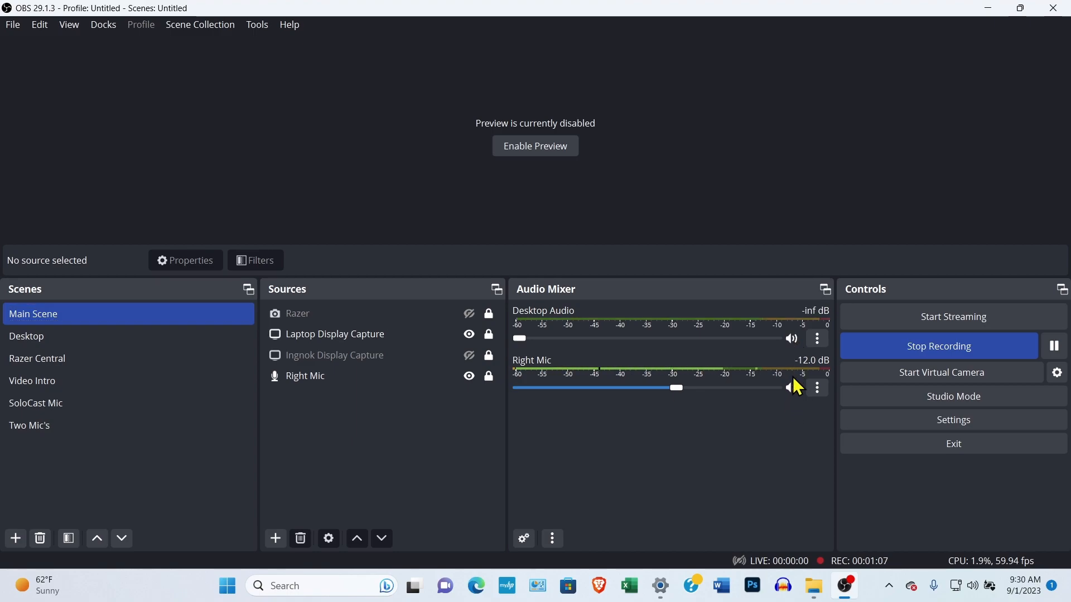
{"action": "left_click", "coordinate": [525, 338]}
{"action": "left_click_drag", "start_coordinate": [525, 338], "coordinate": [674, 347]}
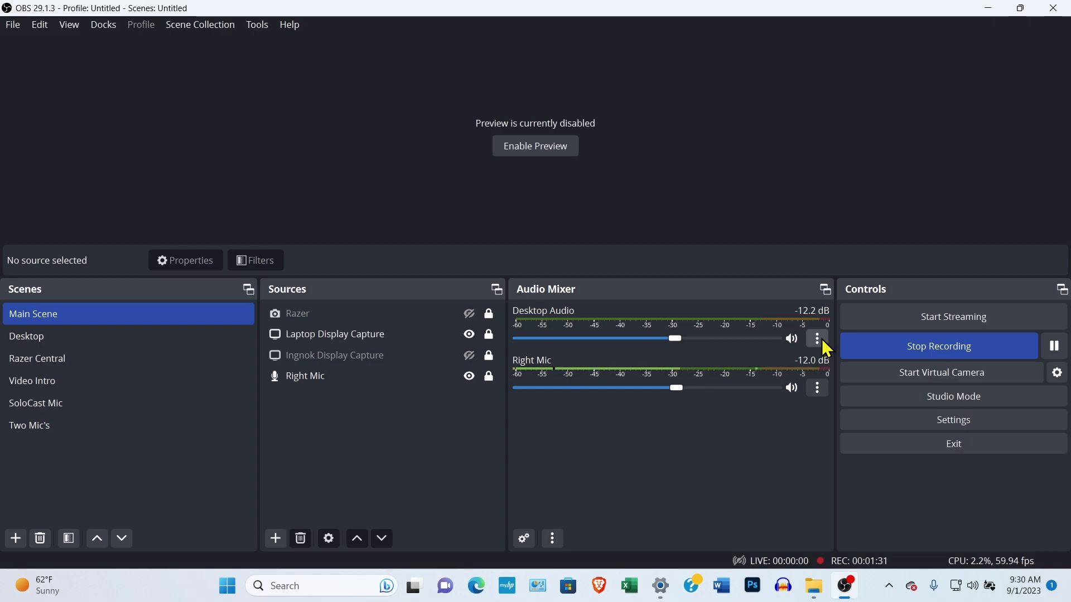
{"action": "left_click", "coordinate": [679, 340]}
{"action": "left_click_drag", "start_coordinate": [677, 340], "coordinate": [677, 339]}
In Advanced Audio Properties, set the Desktop Audio volume to -12.0 dB and enable Mono for it.
{"action": "left_click", "coordinate": [822, 392]}
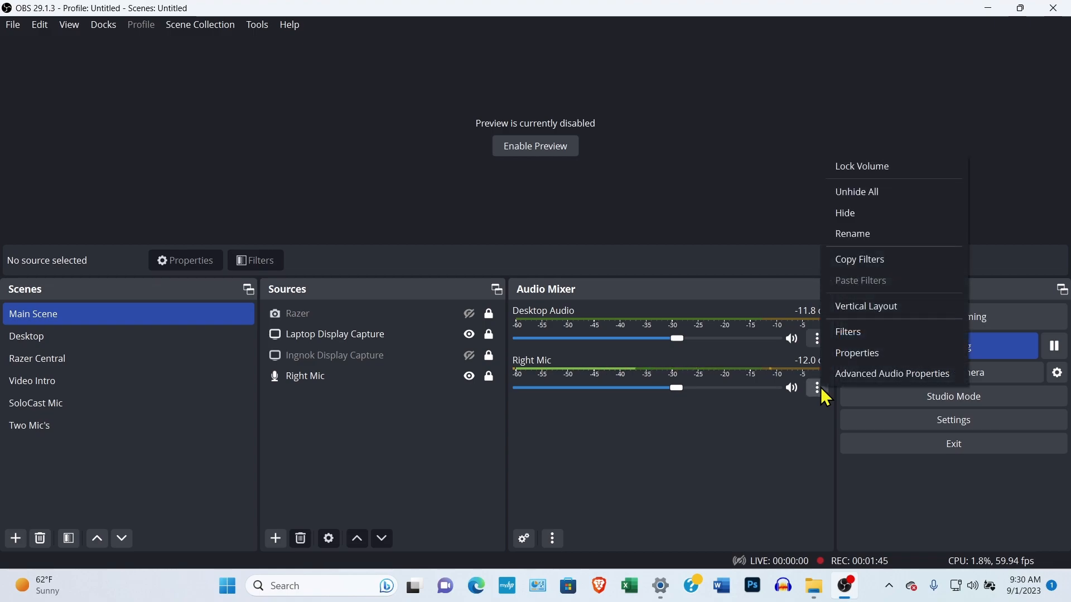
{"action": "left_click", "coordinate": [839, 376]}
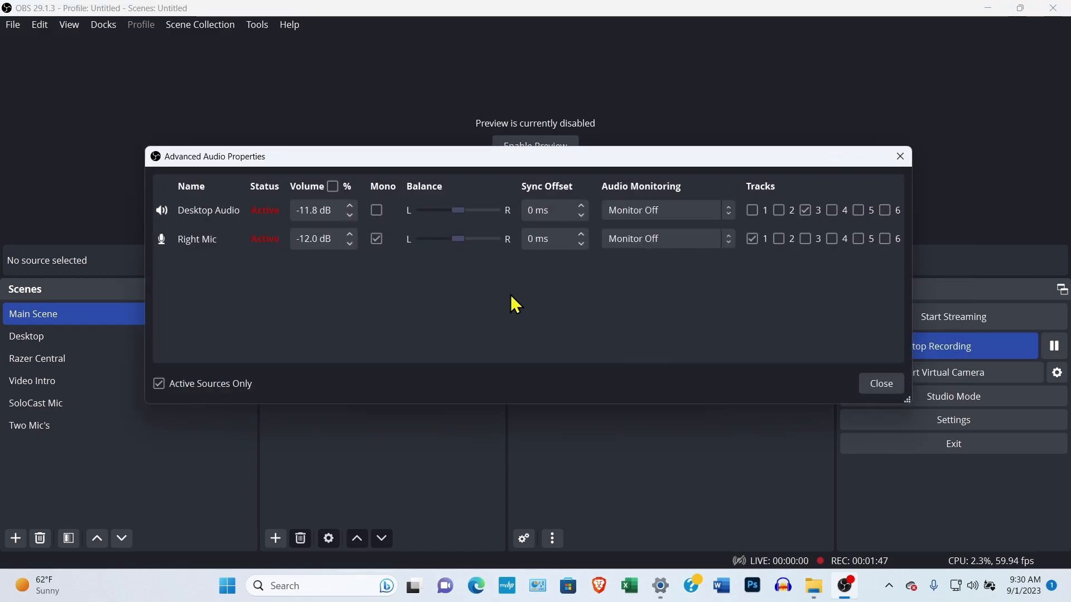
{"action": "left_click", "coordinate": [350, 206]}
{"action": "left_click", "coordinate": [351, 207]}
{"action": "left_click", "coordinate": [351, 206]}
{"action": "left_click", "coordinate": [352, 216]}
{"action": "left_click", "coordinate": [352, 217]}
{"action": "left_click", "coordinate": [352, 216]}
{"action": "left_click", "coordinate": [352, 216]}
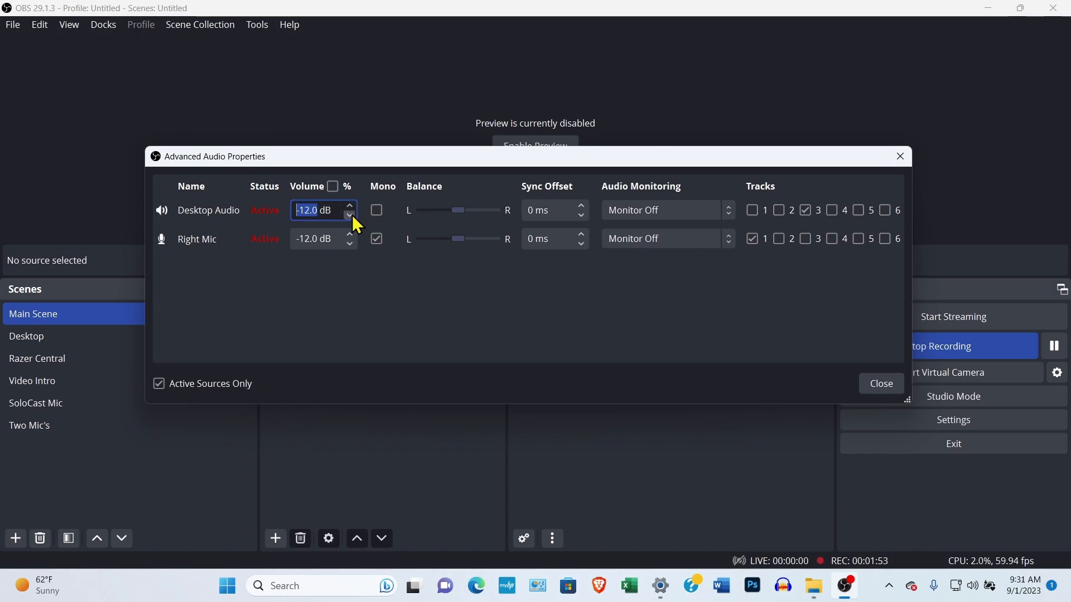
{"action": "left_click", "coordinate": [404, 315]}
{"action": "left_click", "coordinate": [377, 211]}
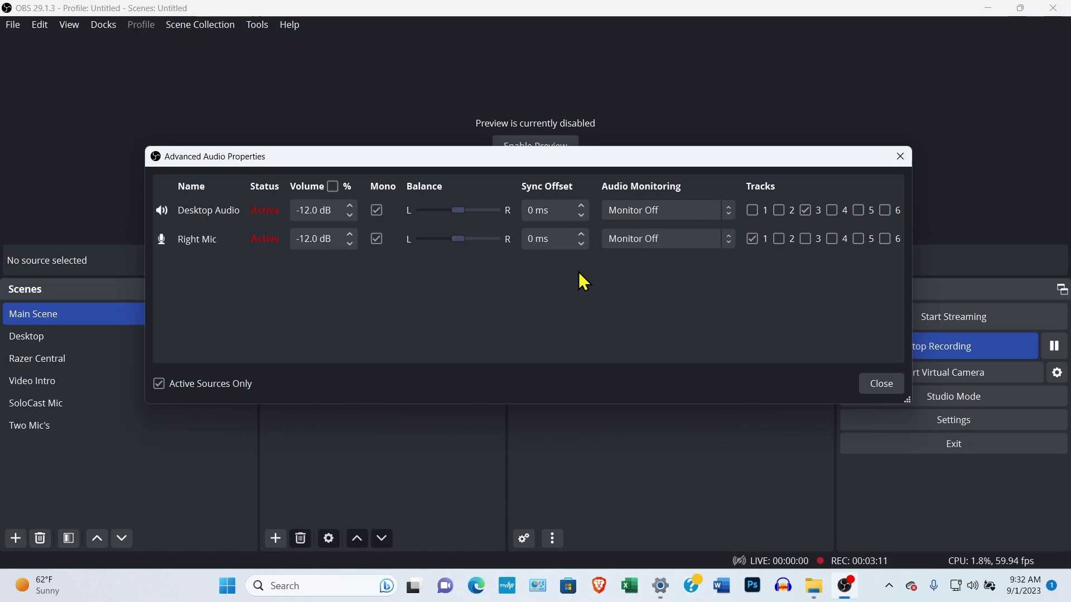
Set the Right Mic's sync offset to 100 ms.
{"action": "double_click", "coordinate": [532, 238]}
{"action": "type", "text": "100"}
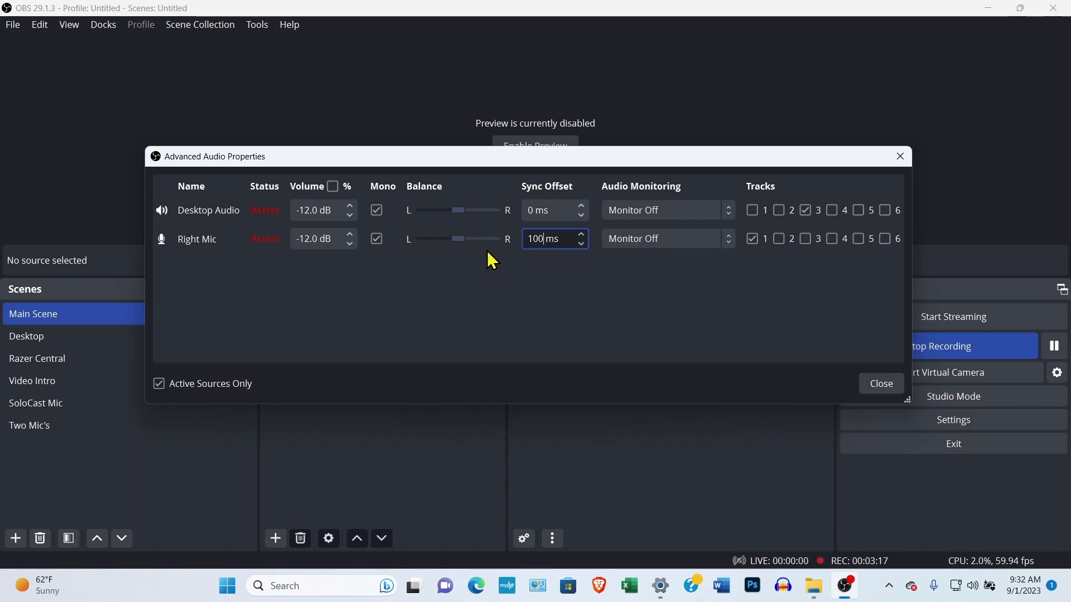
{"action": "left_click", "coordinate": [513, 288]}
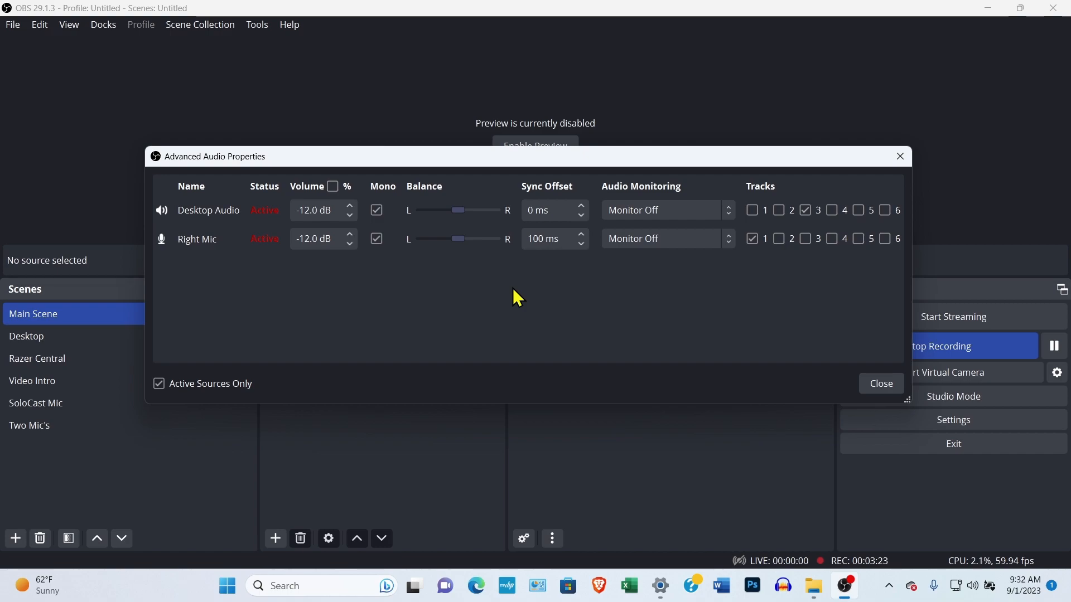
Reset the Right Mic's sync offset to 0 ms and close Advanced Audio Properties.
{"action": "double_click", "coordinate": [537, 239]}
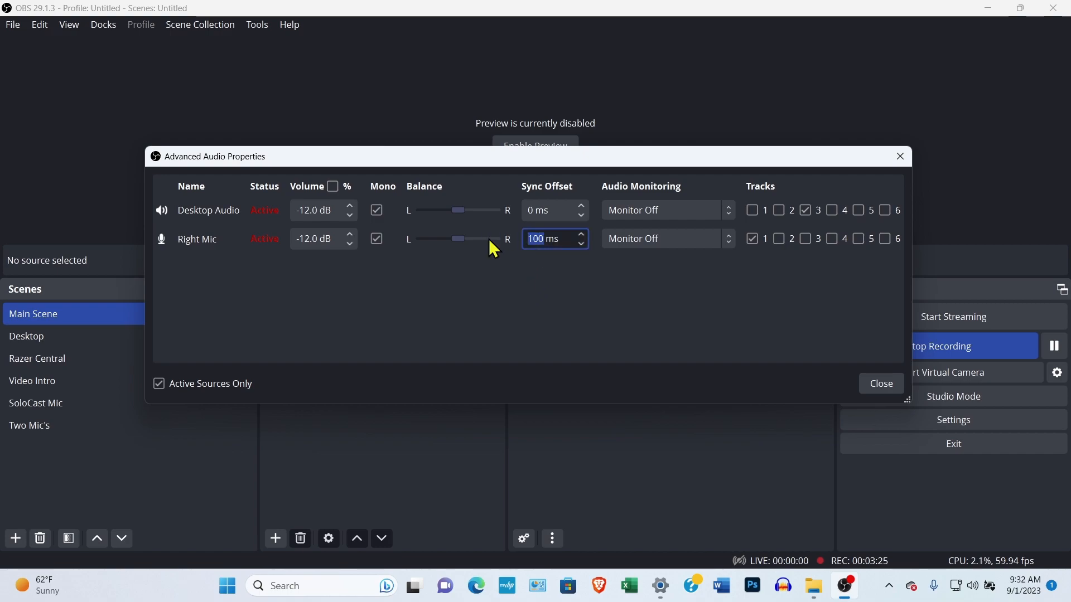
{"action": "type", "text": "0"}
{"action": "left_click", "coordinate": [585, 297]}
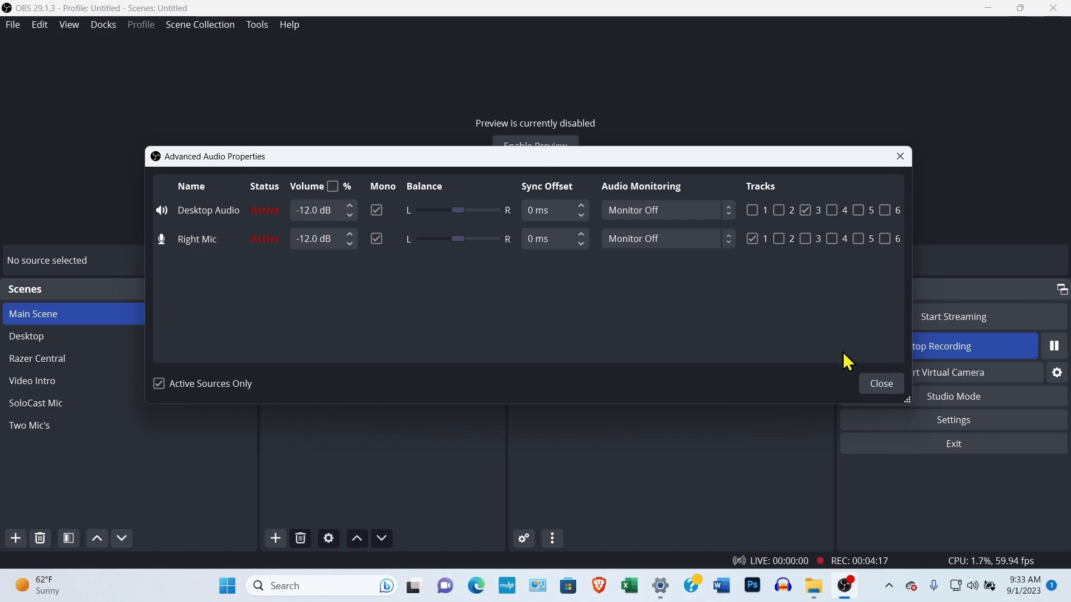
{"action": "left_click", "coordinate": [882, 388]}
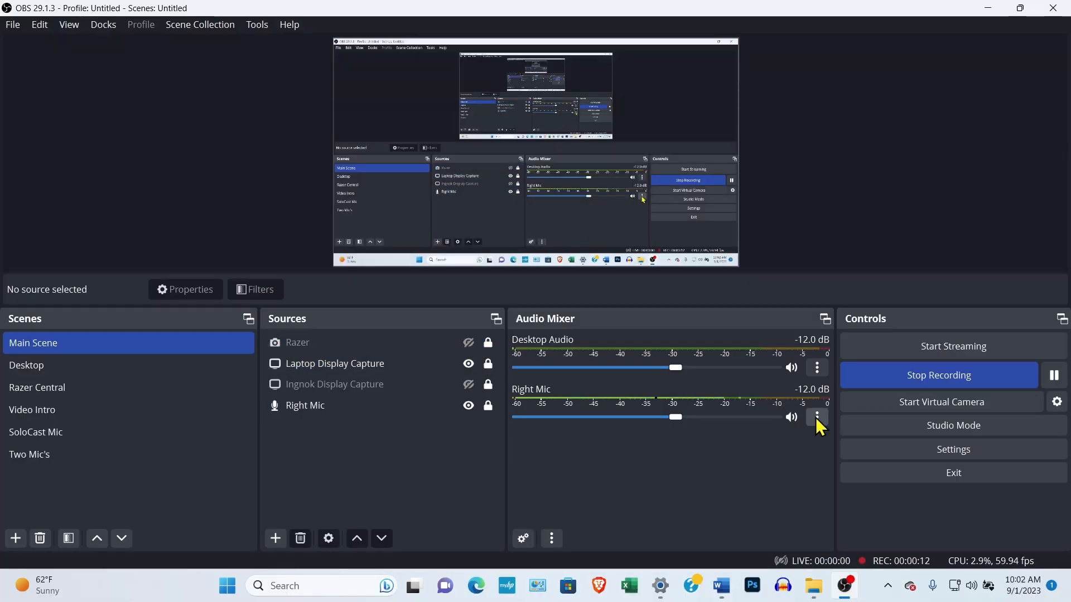
Disable the OBS preview again, leaving the Right Mic options unused.
{"action": "left_click", "coordinate": [818, 419]}
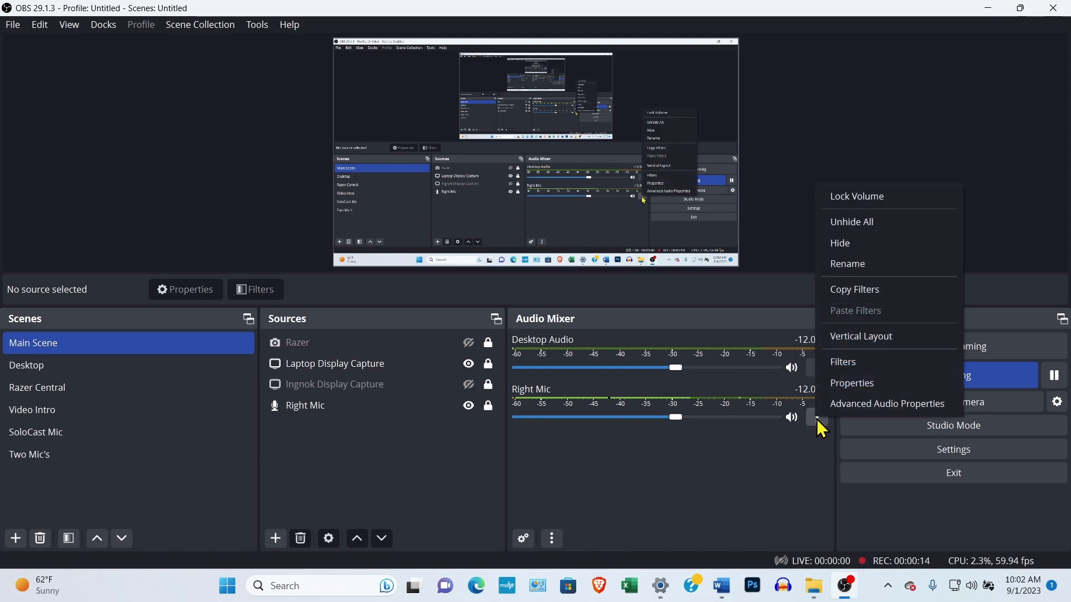
{"action": "right_click", "coordinate": [806, 125]}
{"action": "left_click", "coordinate": [819, 135]}
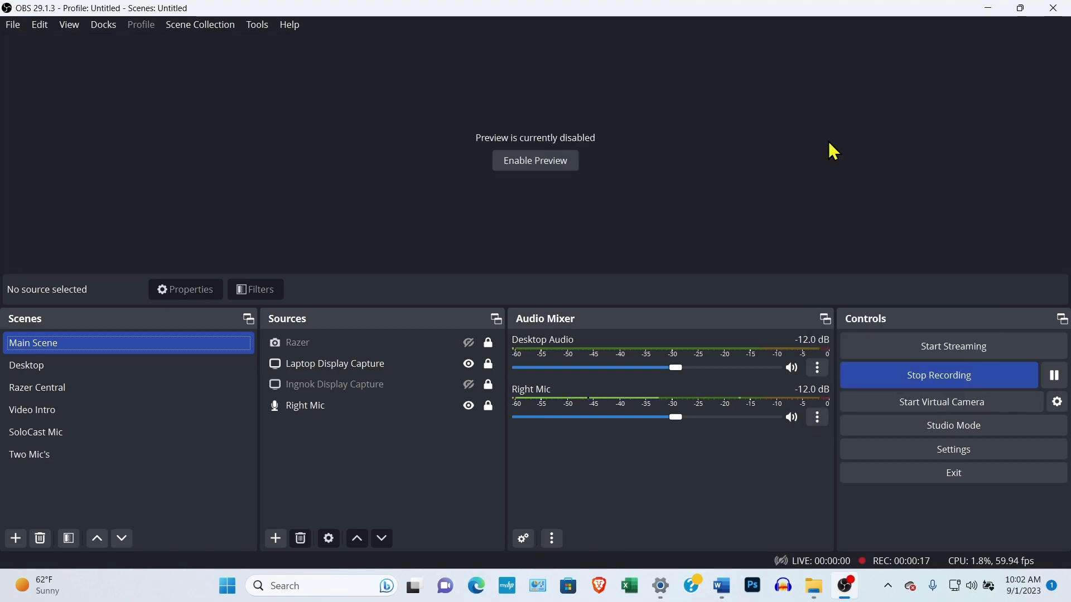
Open the Right Mic's filters and switch its Noise Suppression method to Speex (low CPU usage, low quality).
{"action": "left_click", "coordinate": [818, 418]}
{"action": "left_click", "coordinate": [855, 360]}
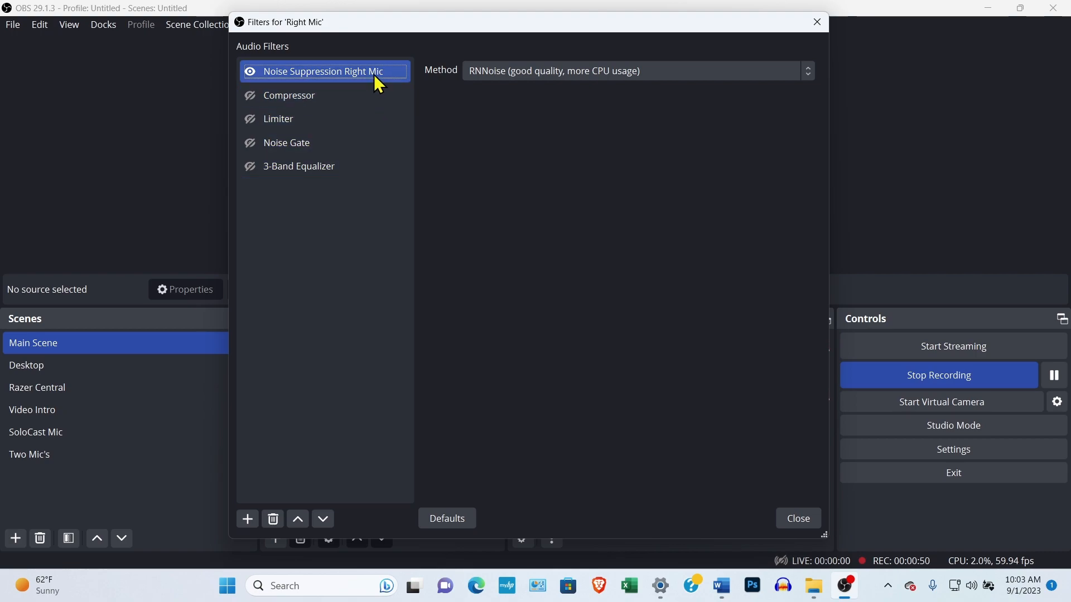
{"action": "left_click", "coordinate": [804, 72]}
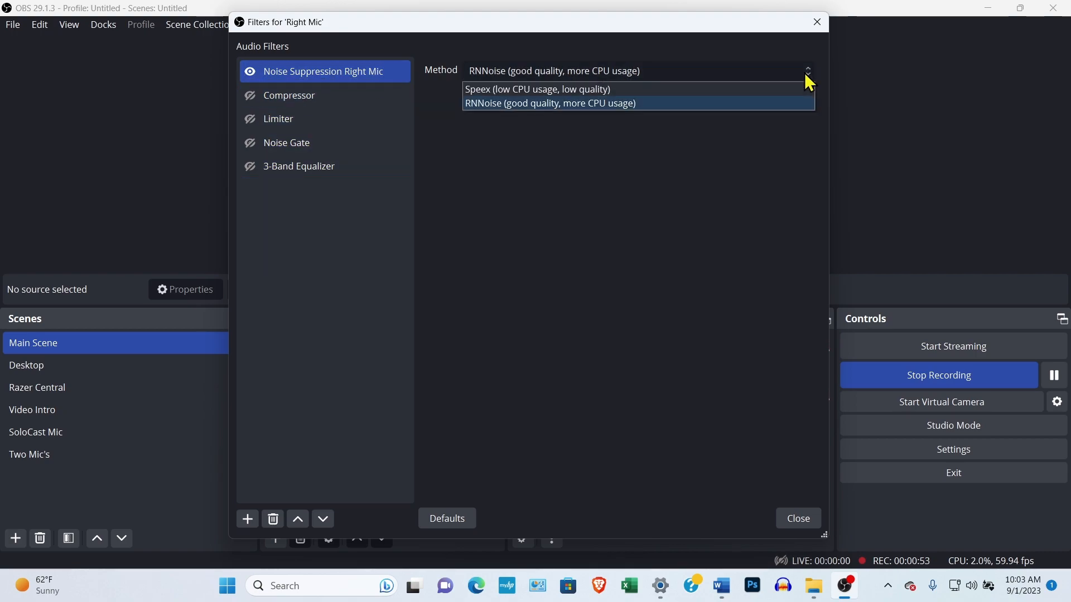
{"action": "left_click", "coordinate": [745, 89]}
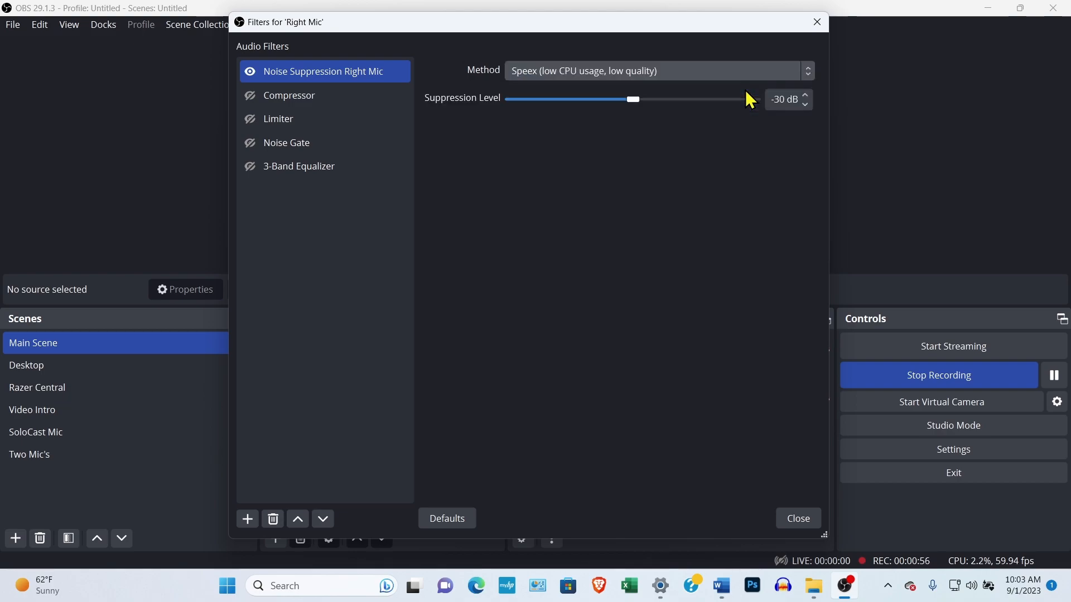
Set the Right Mic's Noise Suppression method to RNNoise (good quality, more CPU usage) and close the filters.
{"action": "left_click", "coordinate": [809, 71]}
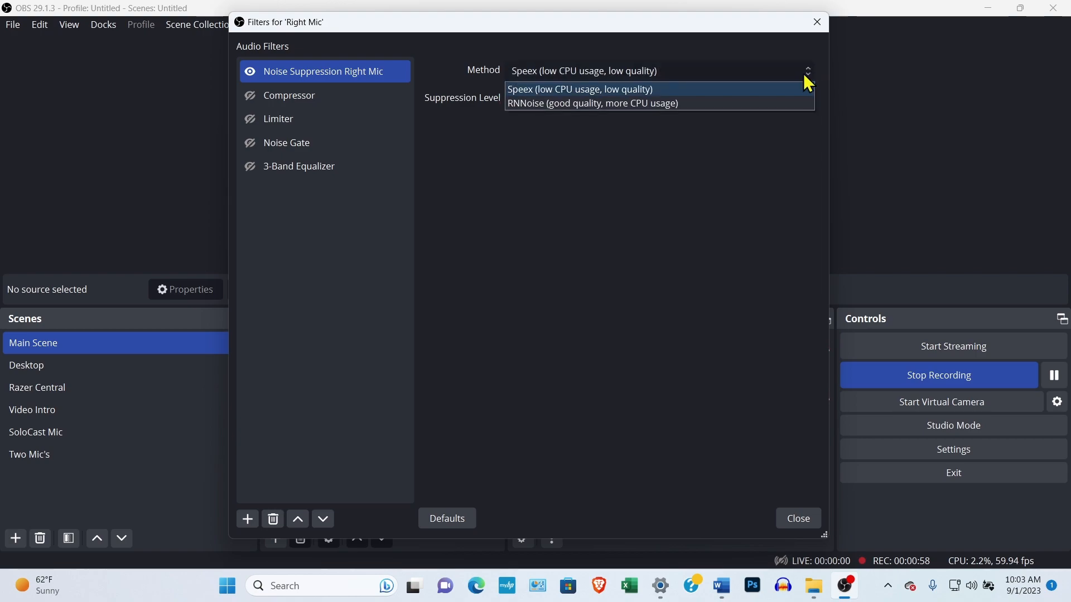
{"action": "left_click", "coordinate": [769, 100]}
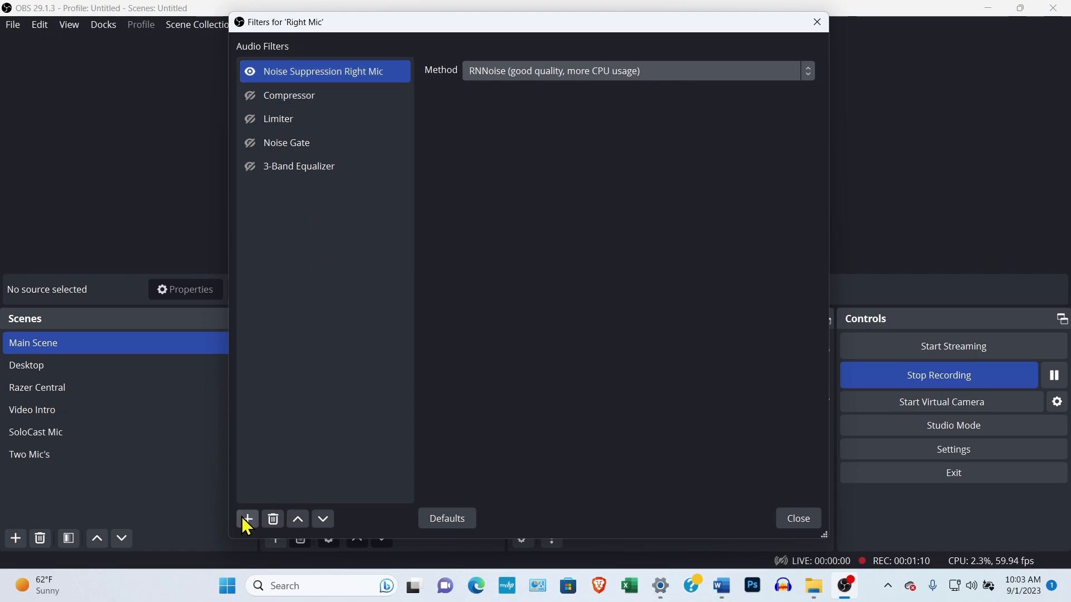
{"action": "left_click", "coordinate": [792, 519]}
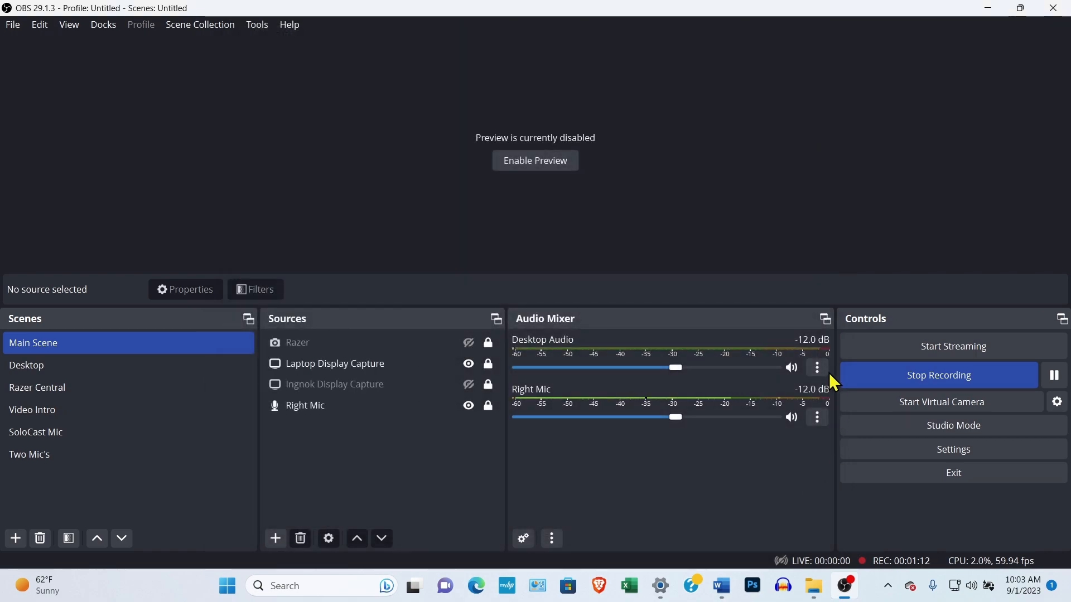
Open the Right Mic's filters, view the audio filter types available to add, and close the filters without adding any.
{"action": "left_click", "coordinate": [817, 417]}
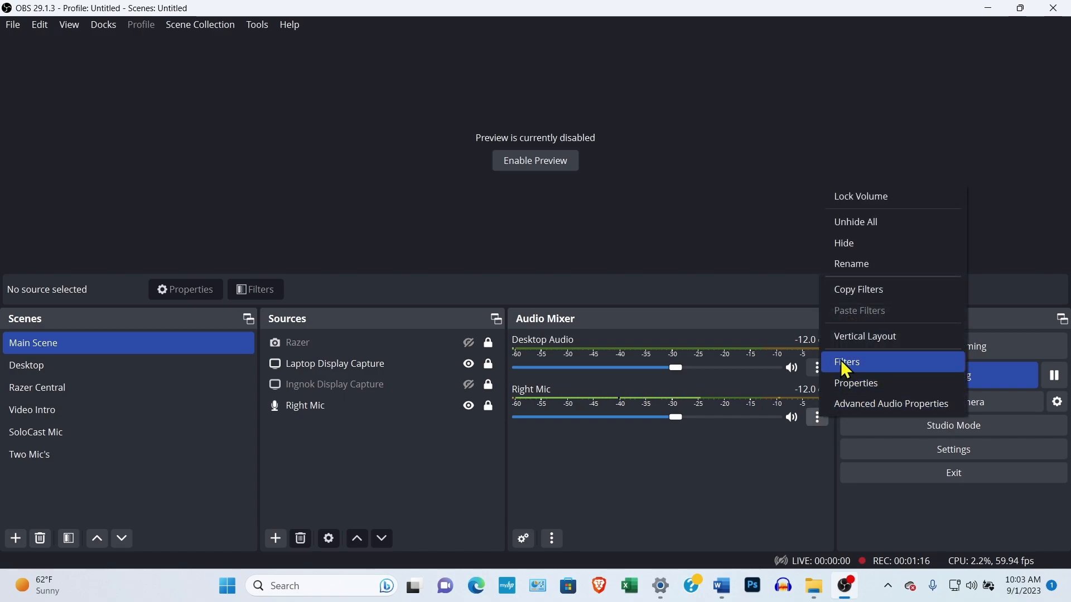
{"action": "left_click", "coordinate": [846, 368]}
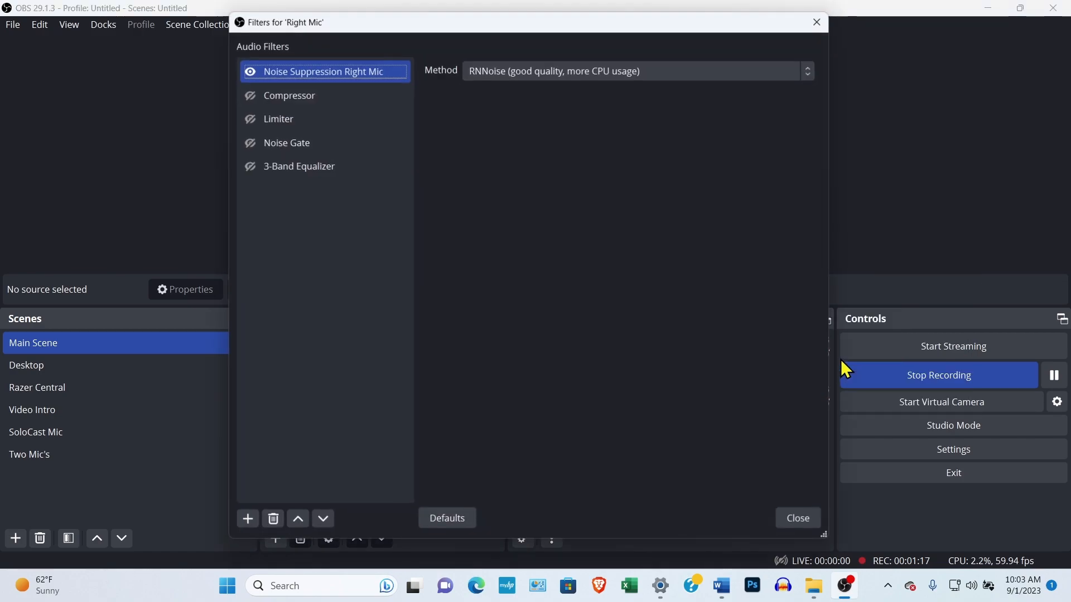
{"action": "left_click", "coordinate": [248, 519]}
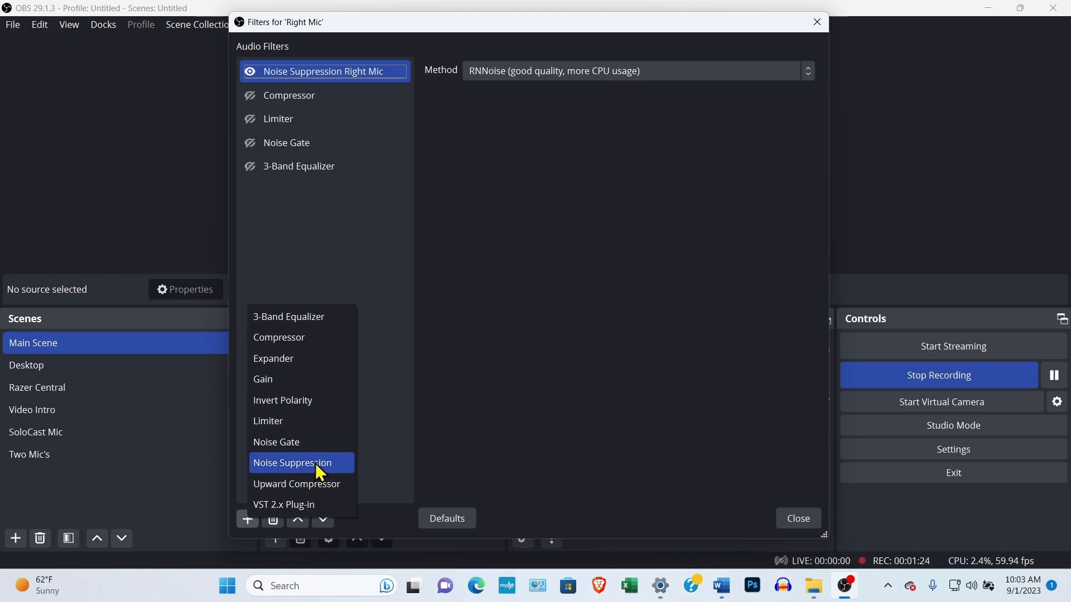
{"action": "left_click", "coordinate": [397, 126]}
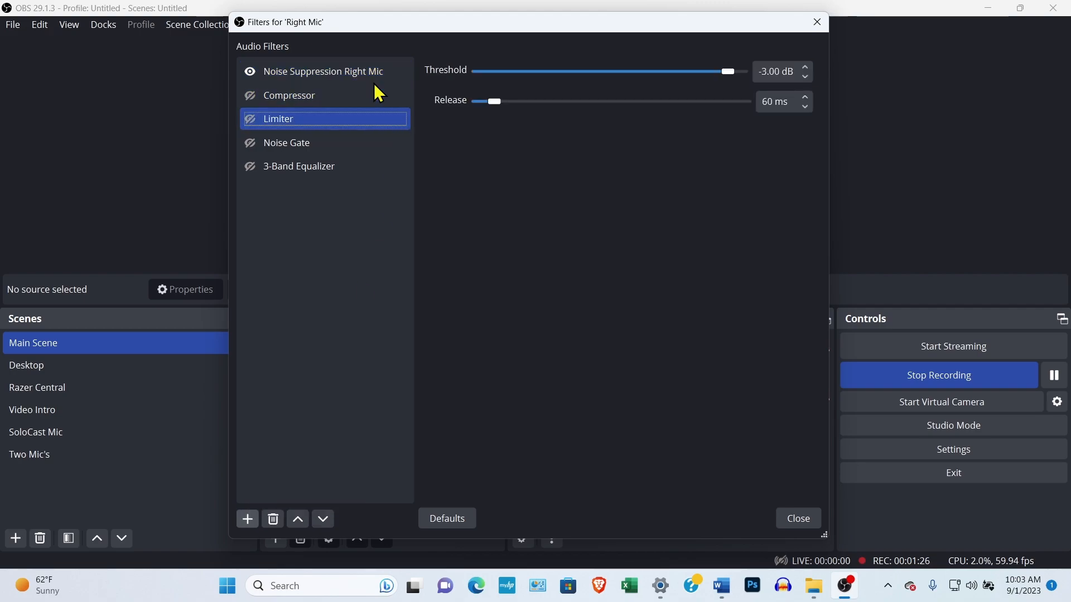
{"action": "left_click", "coordinate": [344, 72]}
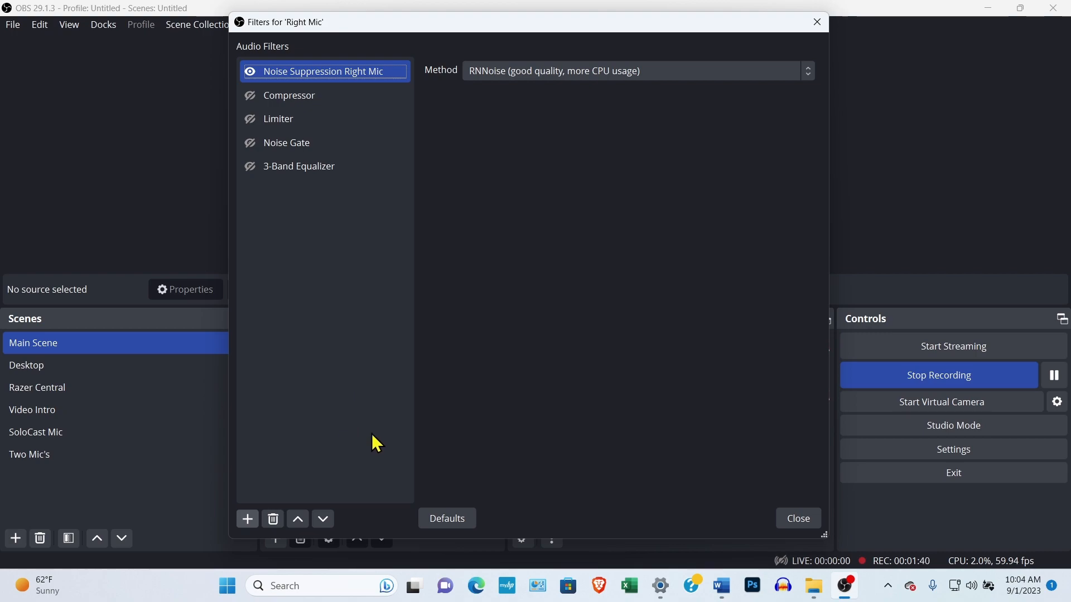
{"action": "left_click", "coordinate": [807, 521]}
Enable the preview and show the Razer webcam source in the Main Scene.
{"action": "left_click", "coordinate": [549, 165]}
{"action": "left_click", "coordinate": [495, 343]}
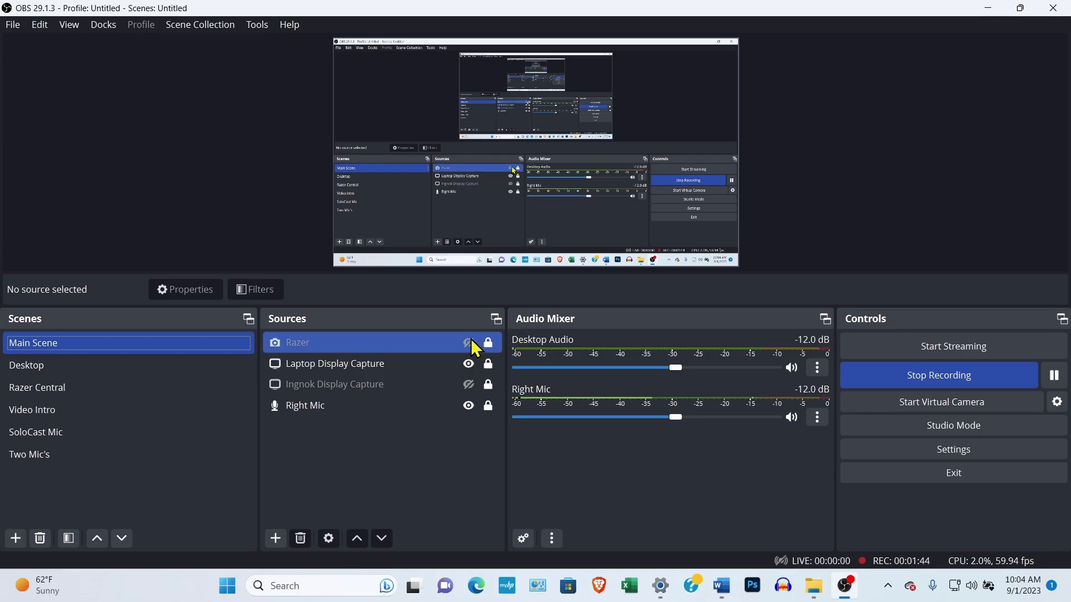
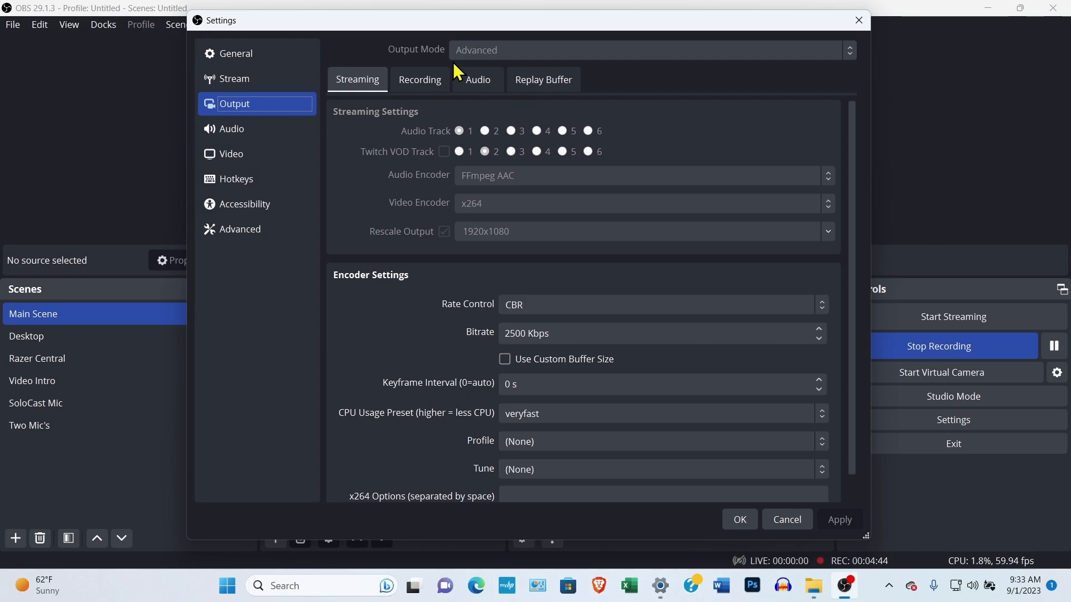
Review the Output settings for streaming and recording, including the recording encoder settings and the audio track bitrates.
{"action": "left_click", "coordinate": [431, 85]}
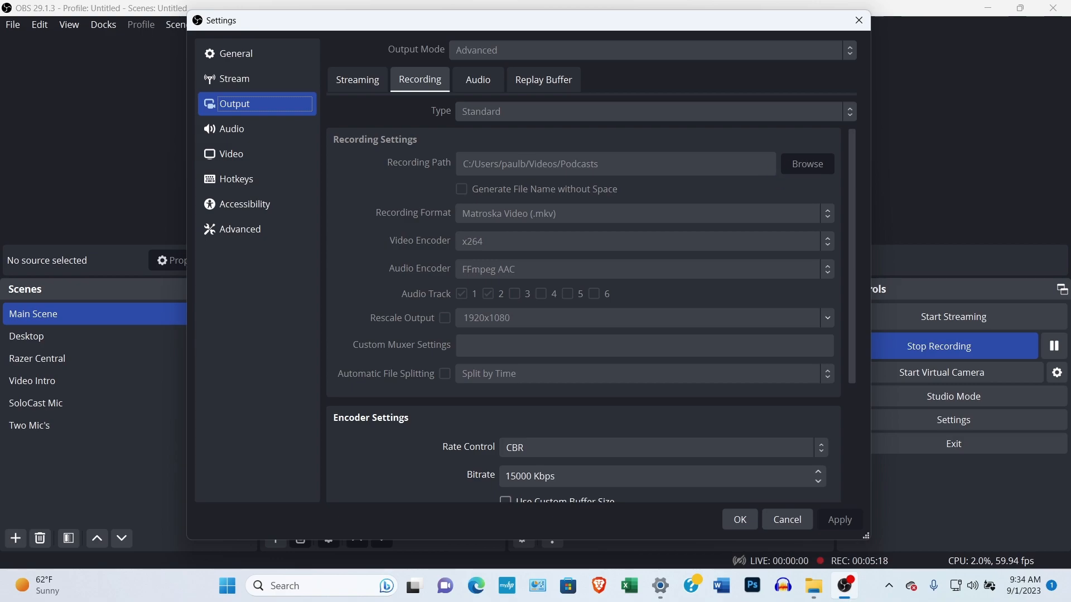
{"action": "left_click", "coordinate": [358, 79]}
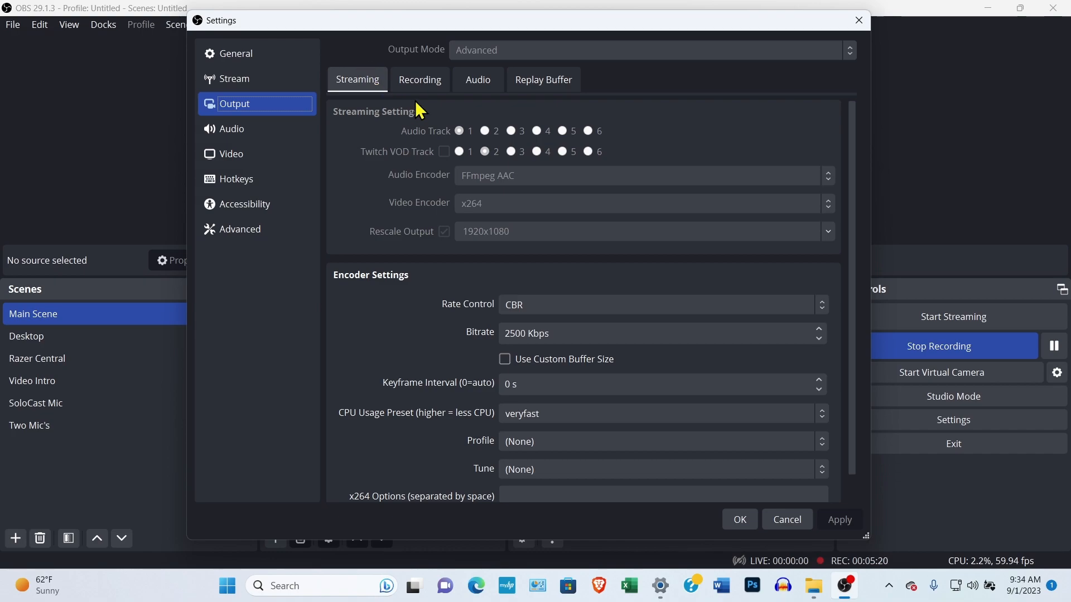
{"action": "left_click", "coordinate": [421, 83]}
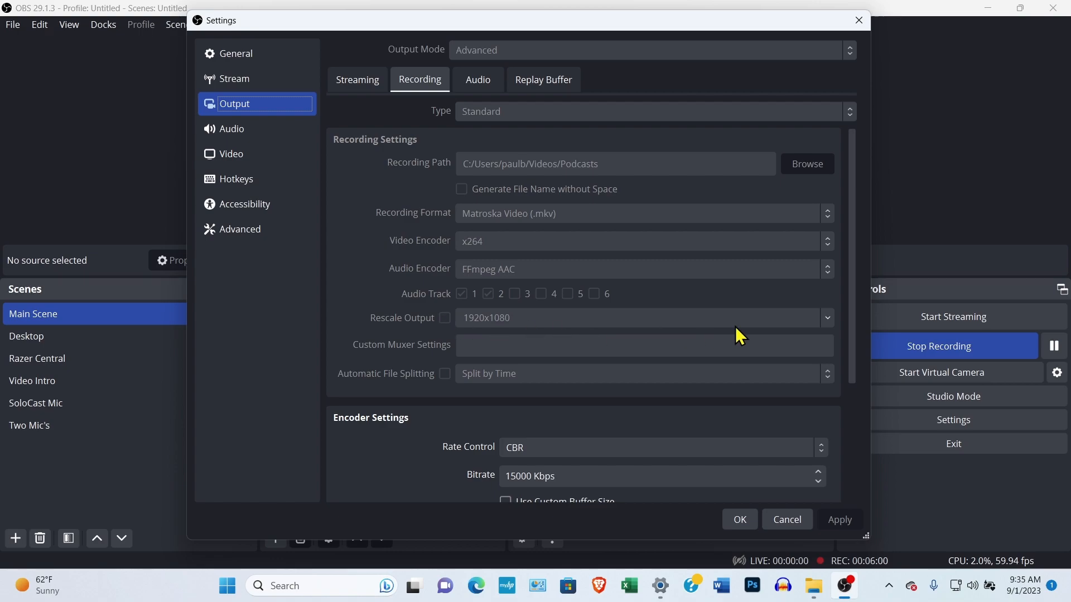
{"action": "scroll", "coordinate": [574, 362], "scroll_direction": "down", "scroll_amount": 3}
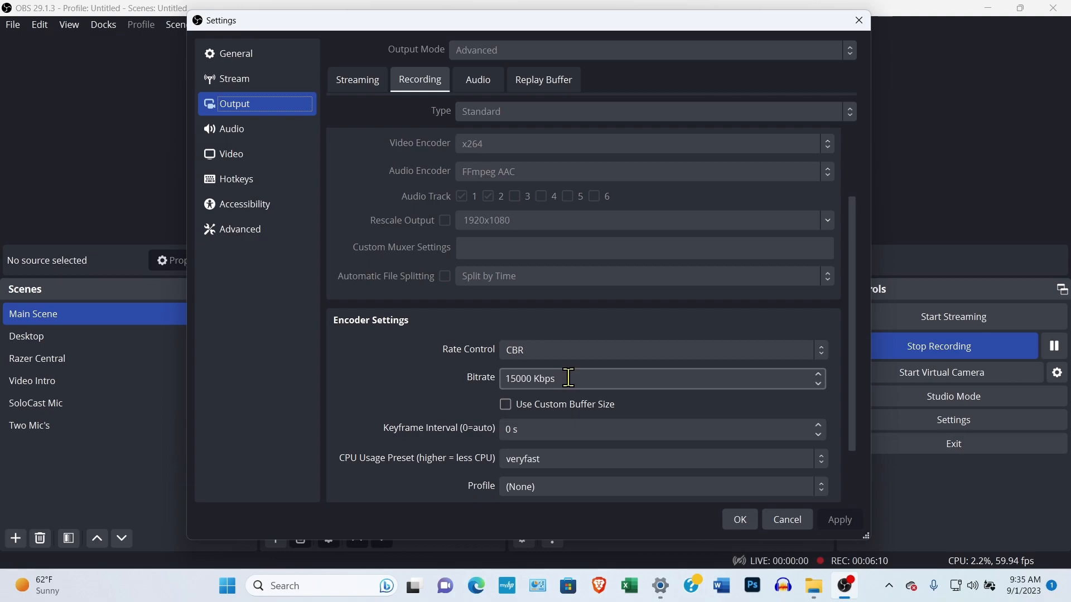
{"action": "left_click_drag", "start_coordinate": [856, 383], "coordinate": [856, 446]}
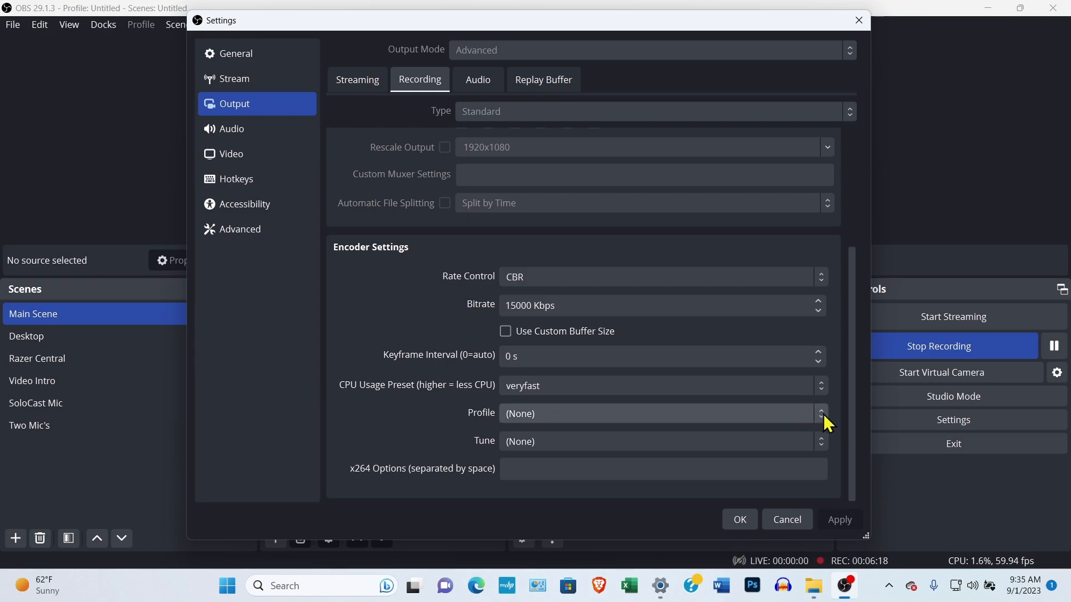
{"action": "left_click", "coordinate": [472, 82]}
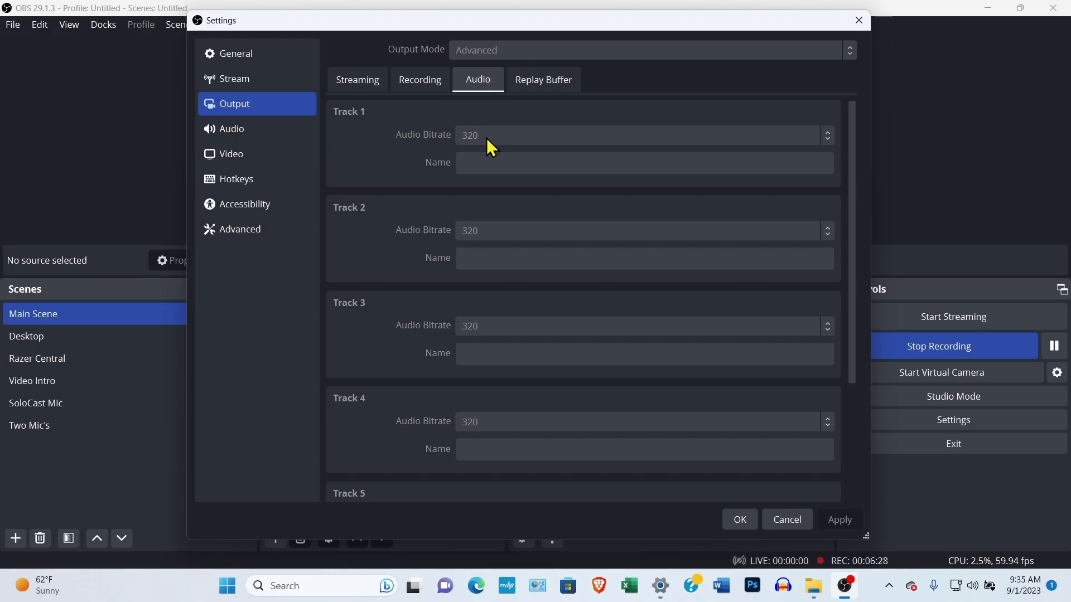
Review the Audio settings through to the hotkeys and the Video resolution and FPS settings, and close the settings with OK.
{"action": "left_click", "coordinate": [255, 138]}
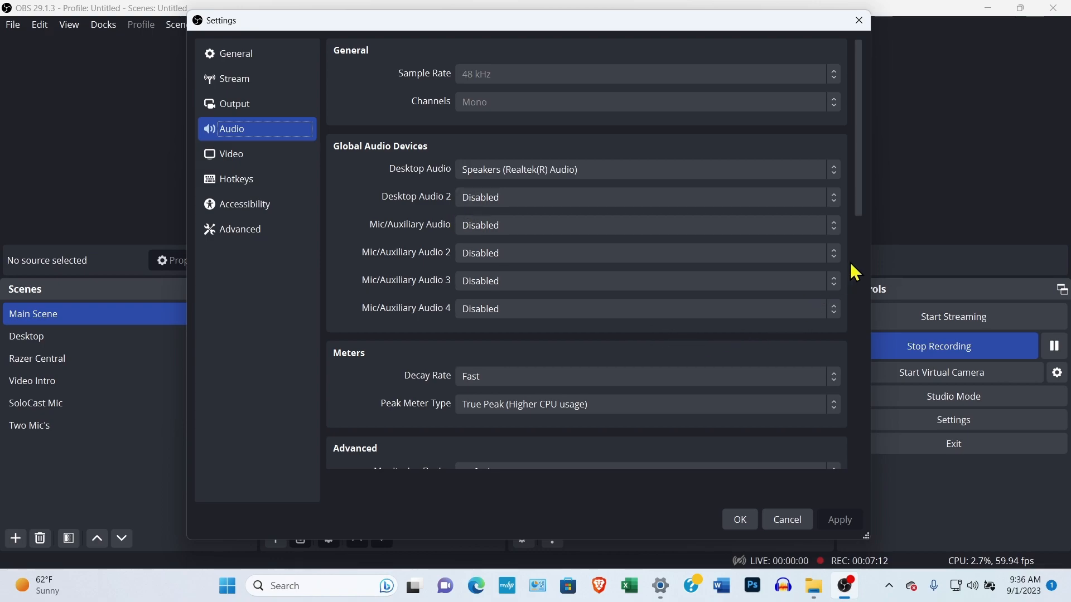
{"action": "left_click_drag", "start_coordinate": [859, 205], "coordinate": [870, 292]}
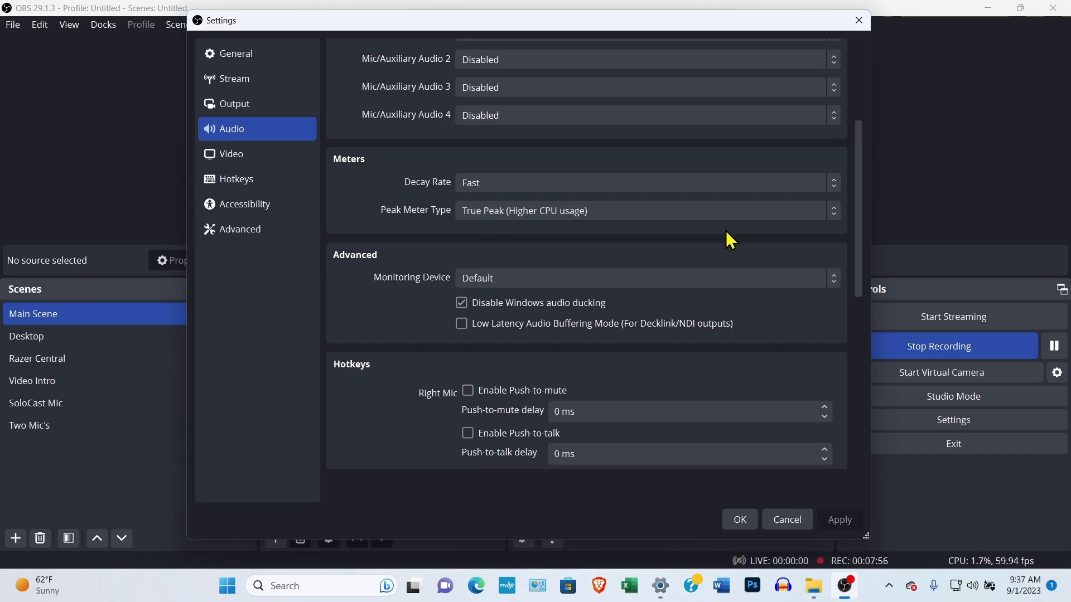
{"action": "left_click_drag", "start_coordinate": [861, 221], "coordinate": [885, 356]}
{"action": "left_click", "coordinate": [240, 155]}
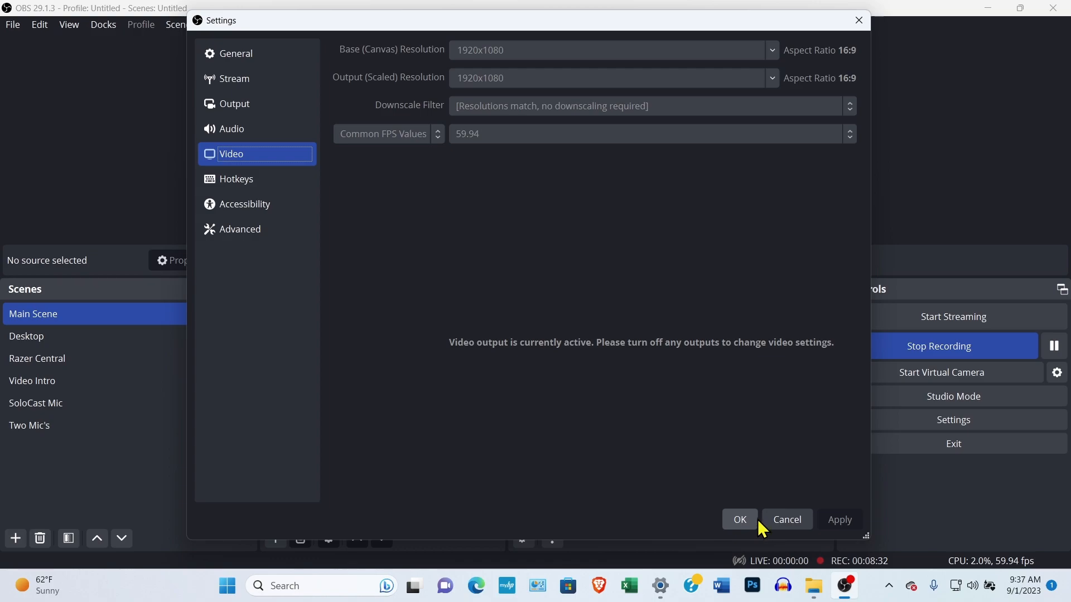
{"action": "left_click", "coordinate": [741, 519]}
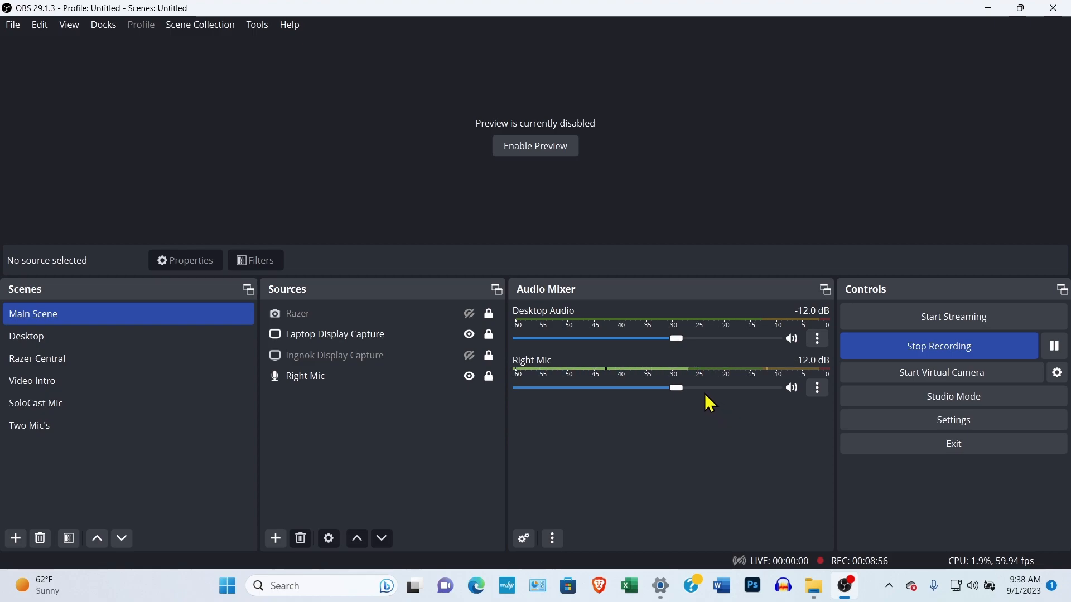
Select the Razer source and view the source types available to add, such as Video Capture Device, without adding one.
{"action": "left_click", "coordinate": [391, 319]}
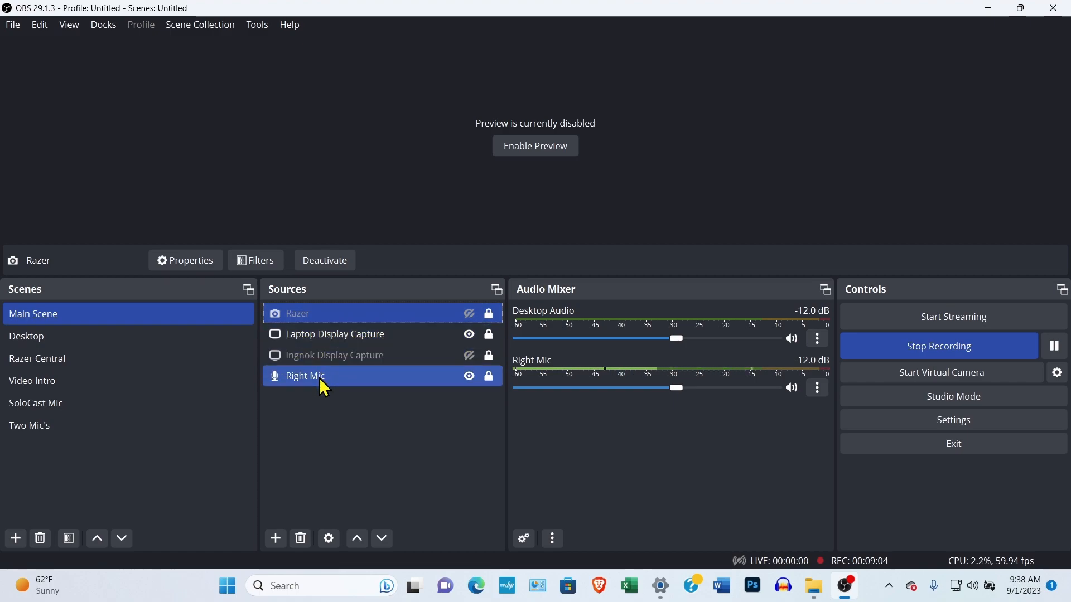
{"action": "left_click", "coordinate": [276, 539]}
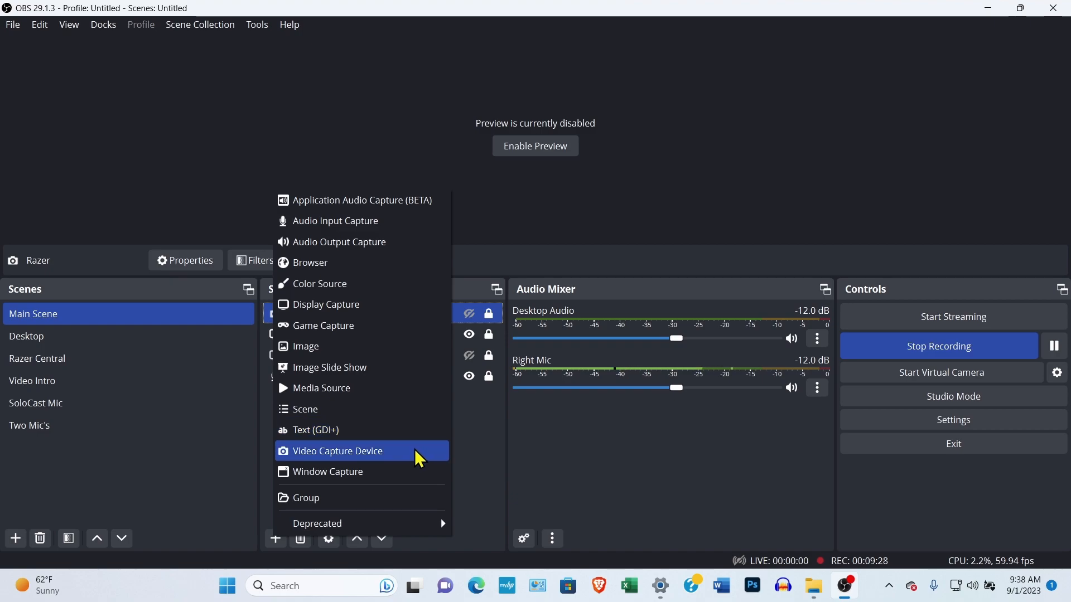
{"action": "left_click", "coordinate": [474, 432]}
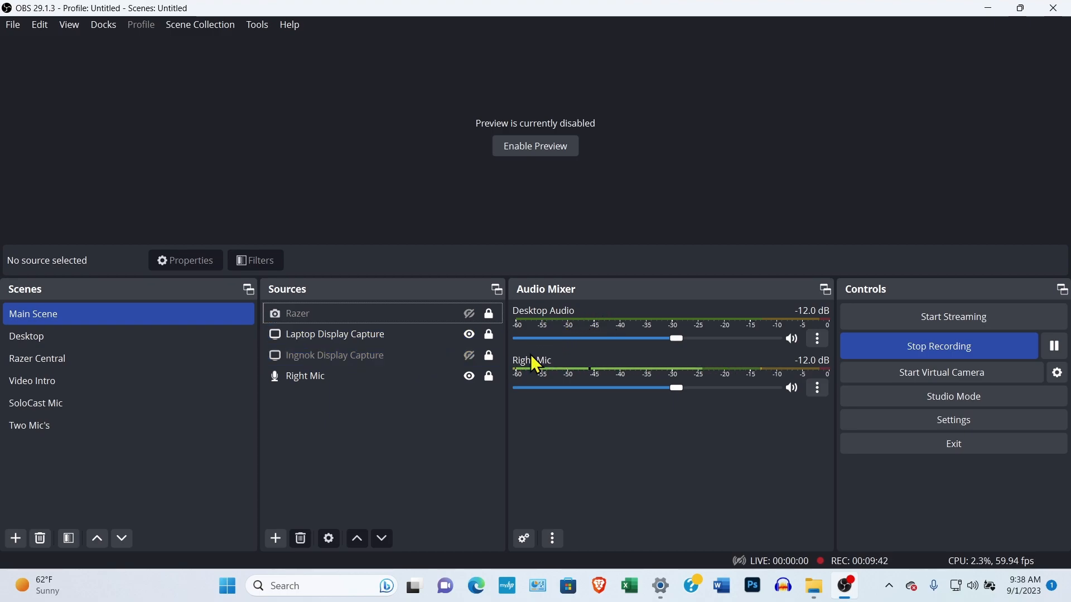
Open the Razer source's properties and review its device, Resolution/FPS Type, resolution and FPS settings.
{"action": "left_click", "coordinate": [297, 318]}
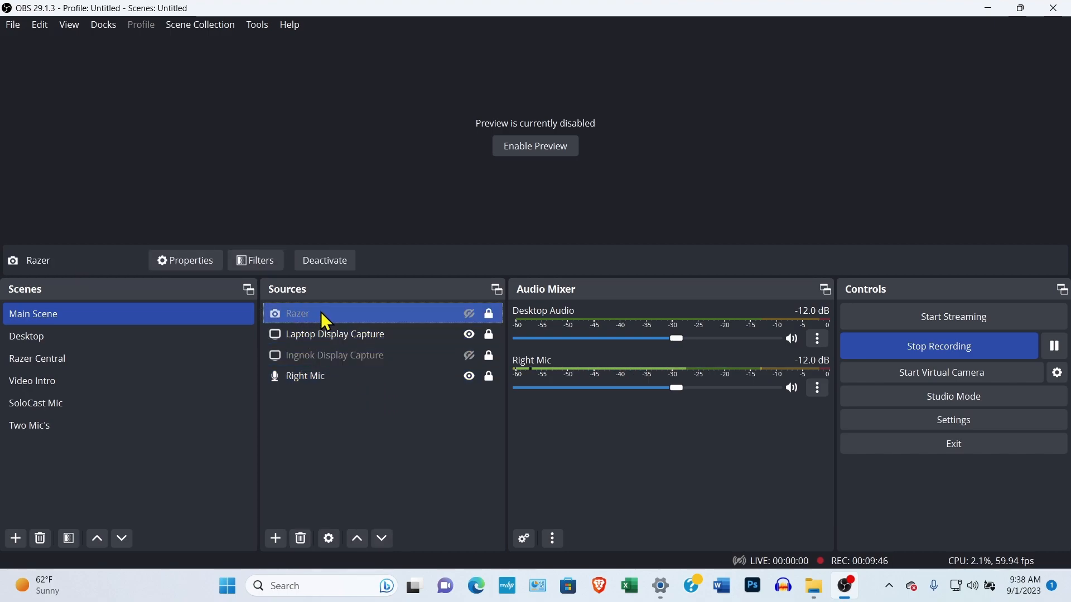
{"action": "left_click", "coordinate": [180, 266]}
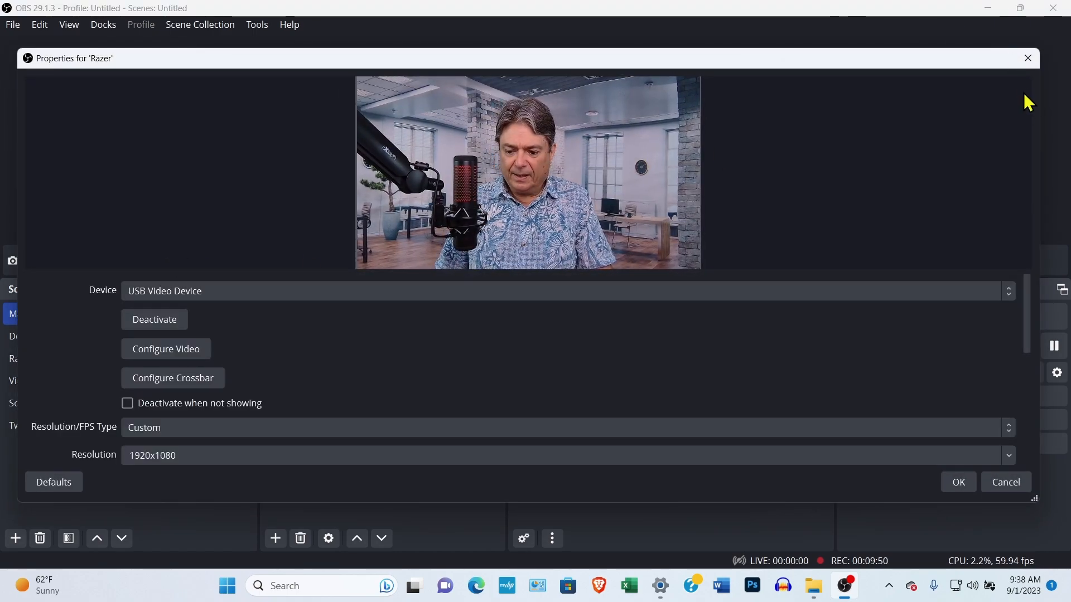
{"action": "mouse_move", "coordinate": [1029, 294]}
{"action": "left_mouse_down"}
{"action": "mouse_move", "coordinate": [1028, 306]}
{"action": "mouse_move", "coordinate": [1026, 293]}
{"action": "left_mouse_up"}
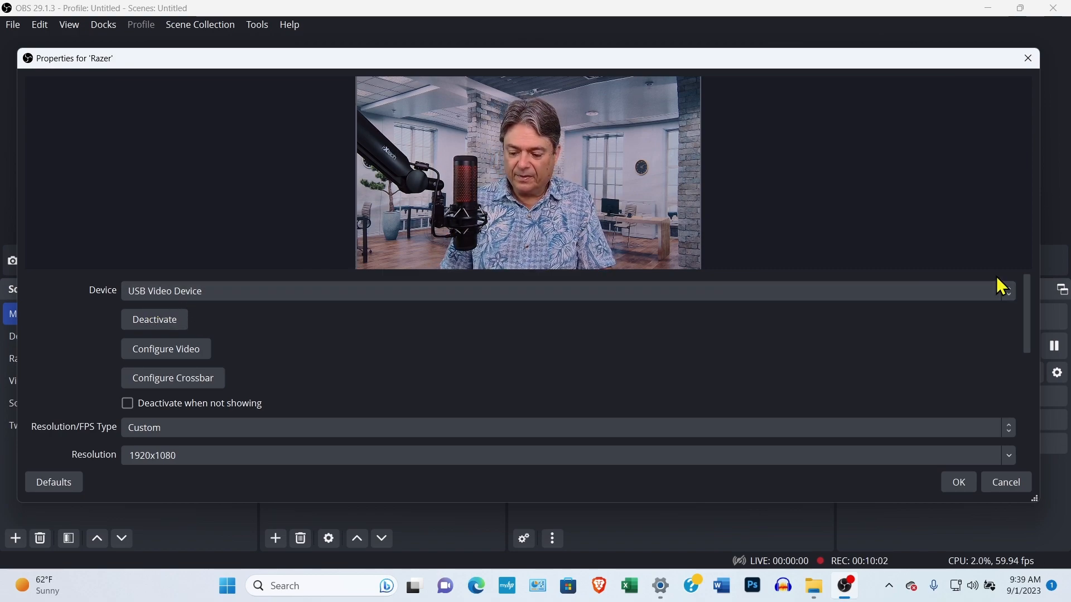
{"action": "left_click_drag", "start_coordinate": [1029, 289], "coordinate": [1067, 354]}
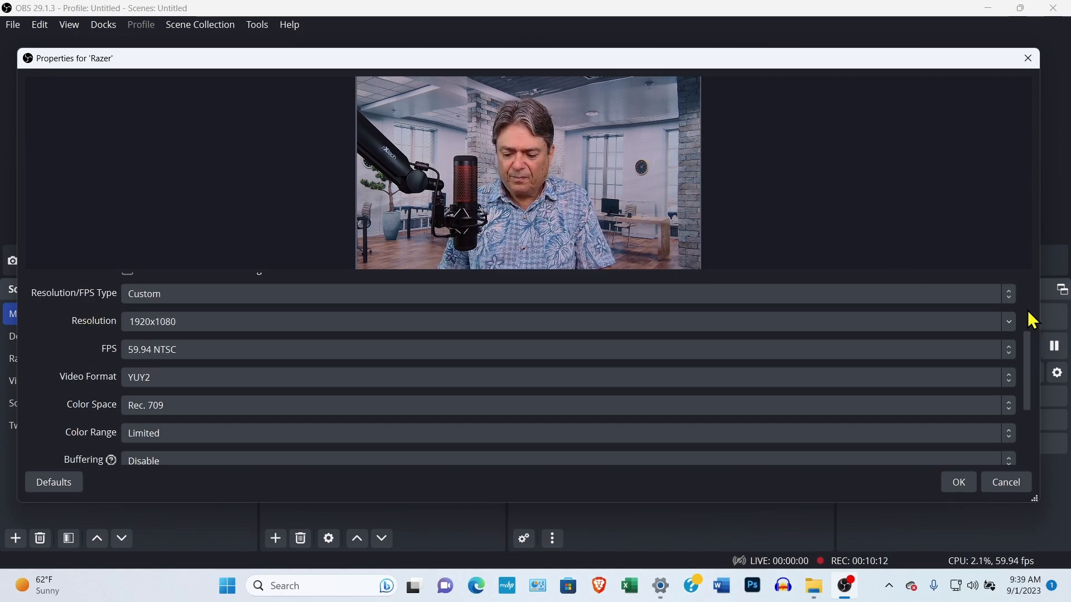
{"action": "left_click", "coordinate": [1013, 300]}
{"action": "left_click", "coordinate": [1014, 301]}
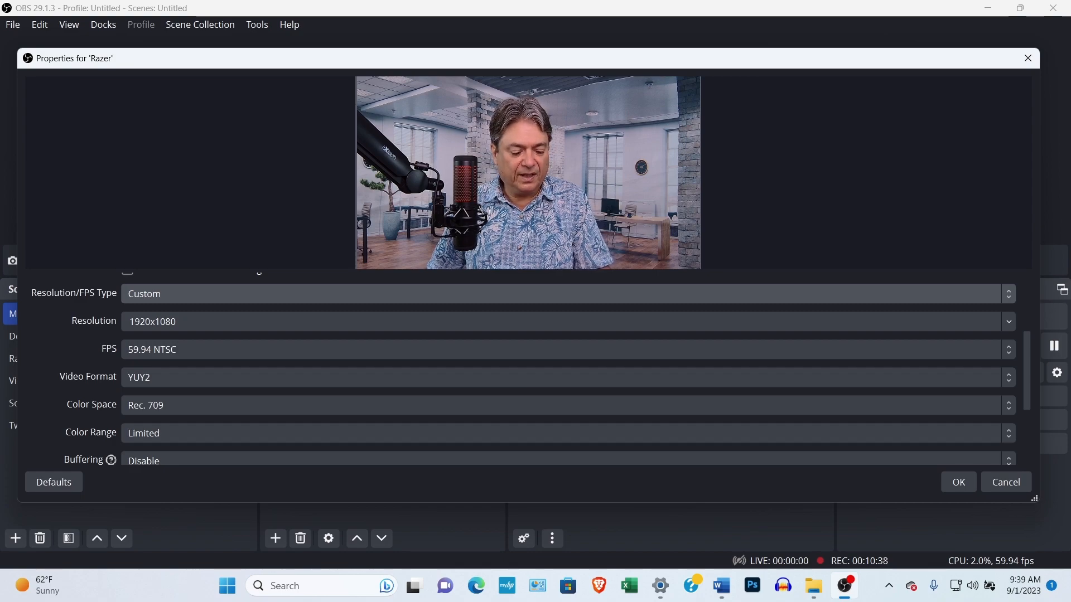
Check the Video Format, Color Space and Color Range options in the Razer properties, keeping the current selections.
{"action": "left_click", "coordinate": [1008, 378]}
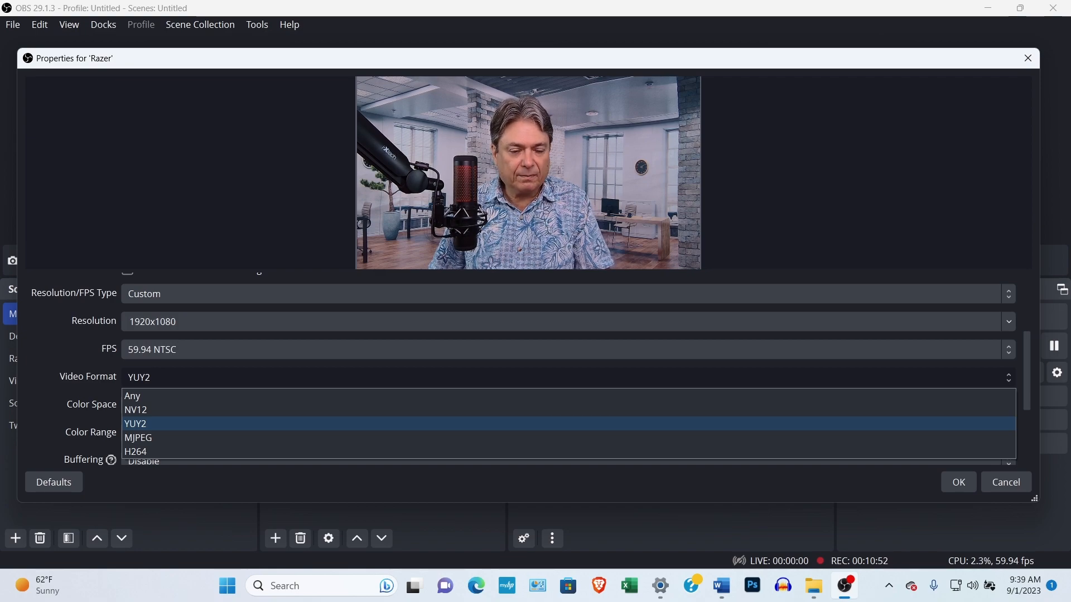
{"action": "key", "text": "alt+Tab"}
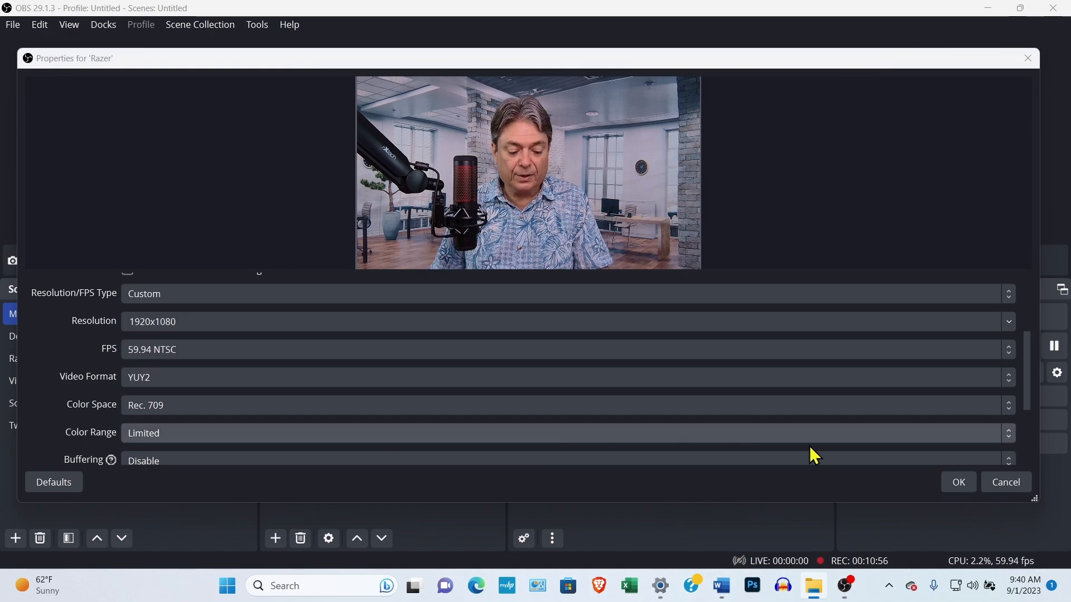
{"action": "left_click", "coordinate": [1008, 378]}
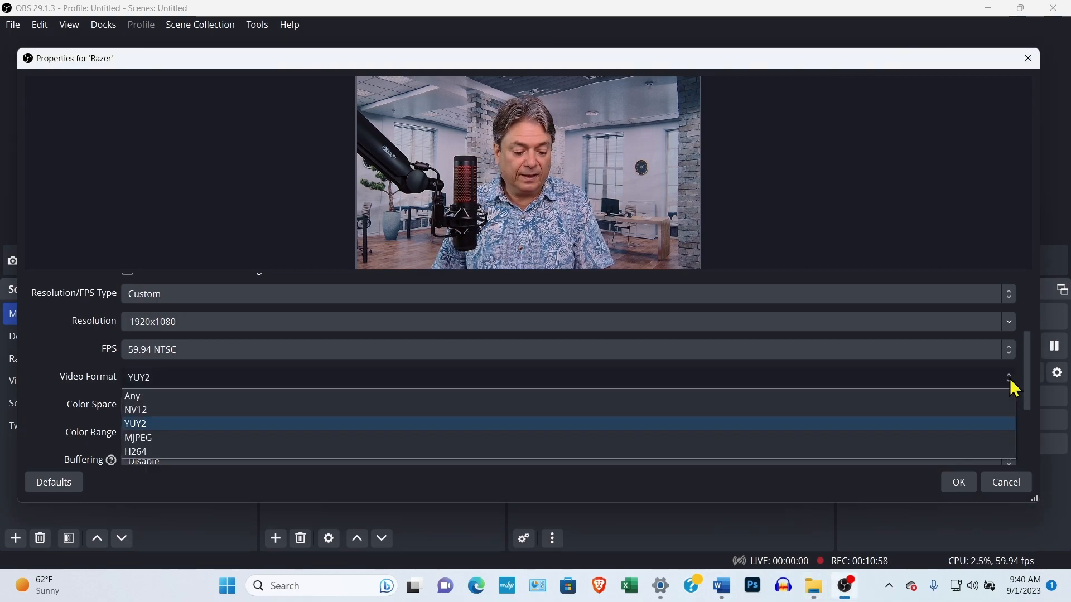
{"action": "key", "text": "alt+Tab"}
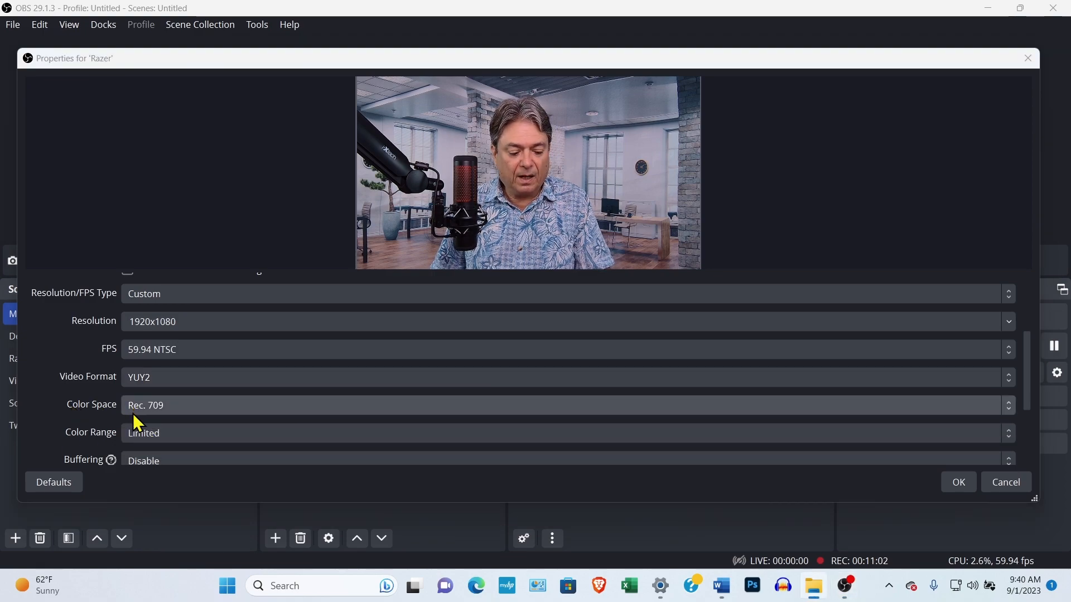
{"action": "left_click", "coordinate": [1009, 405]}
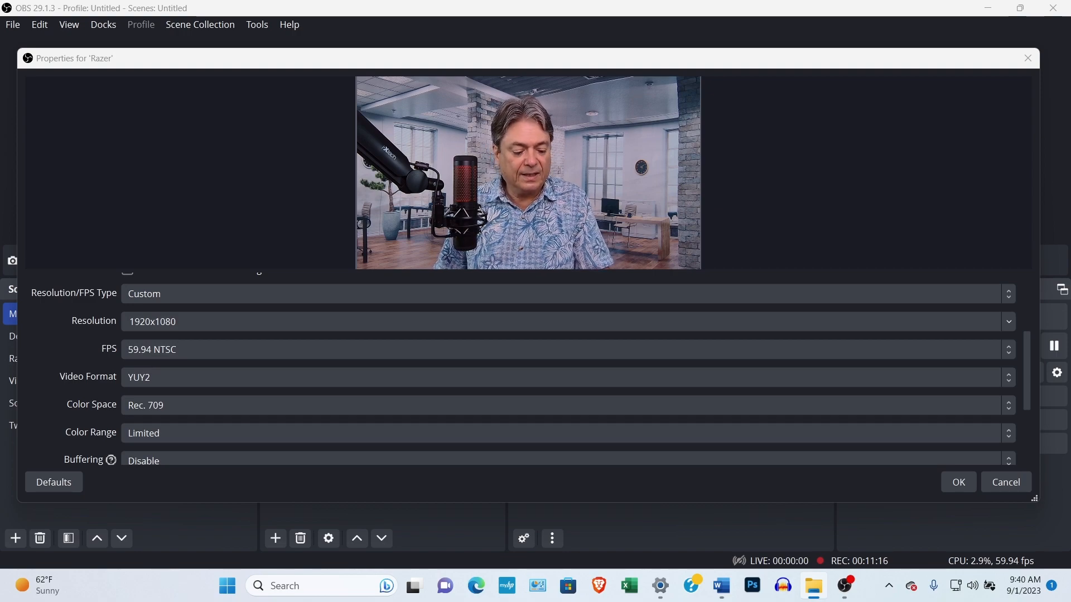
{"action": "left_click", "coordinate": [167, 435]}
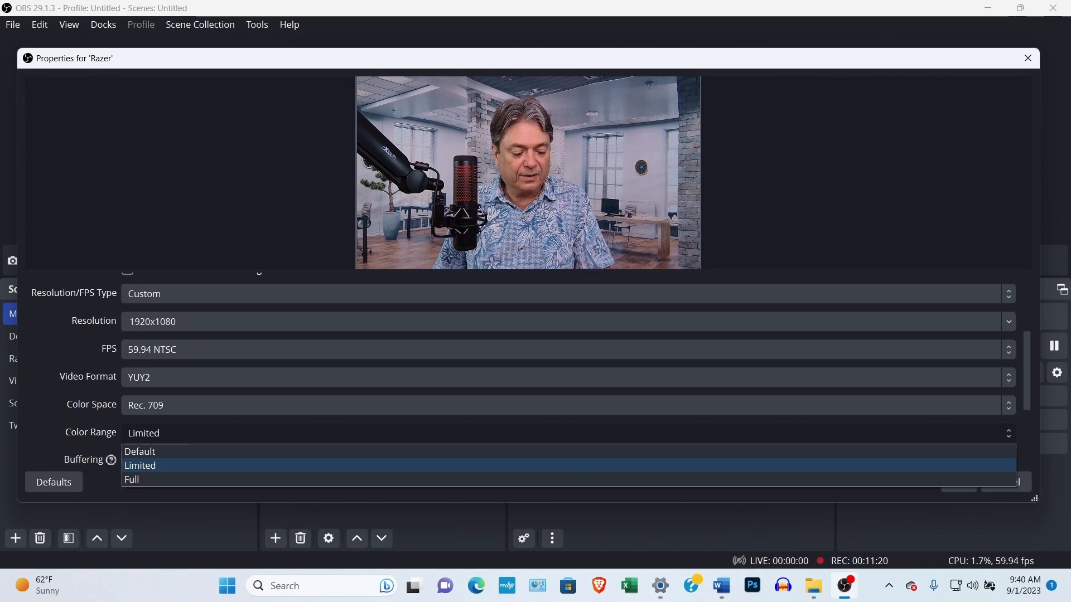
{"action": "key", "text": "alt+Tab"}
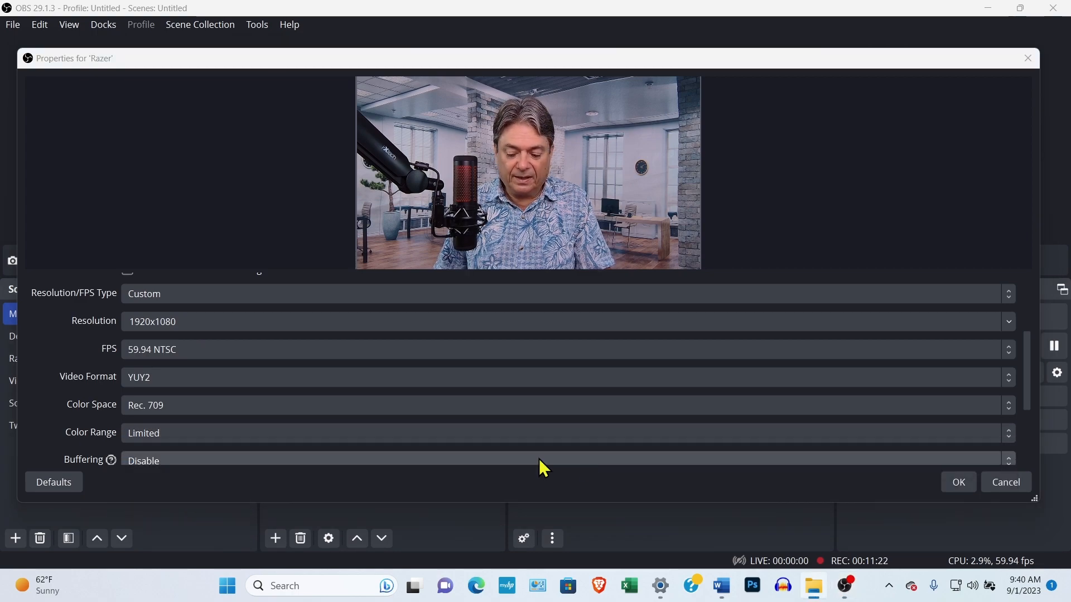
Check the Buffering options, keep Disable selected, and accept the Razer properties.
{"action": "left_click_drag", "start_coordinate": [1028, 371], "coordinate": [1033, 416]}
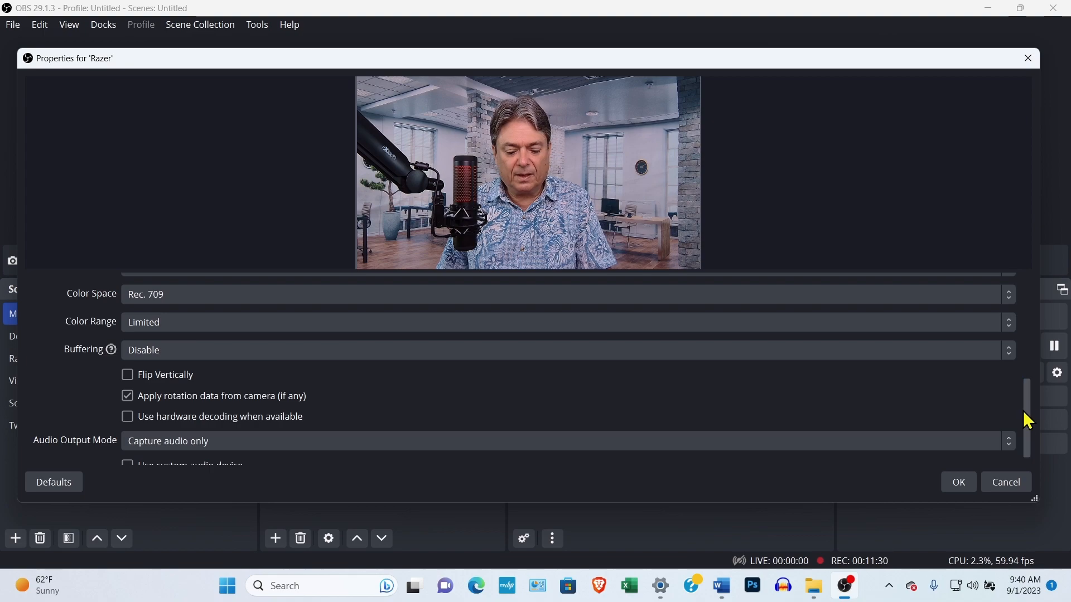
{"action": "left_click", "coordinate": [1007, 352]}
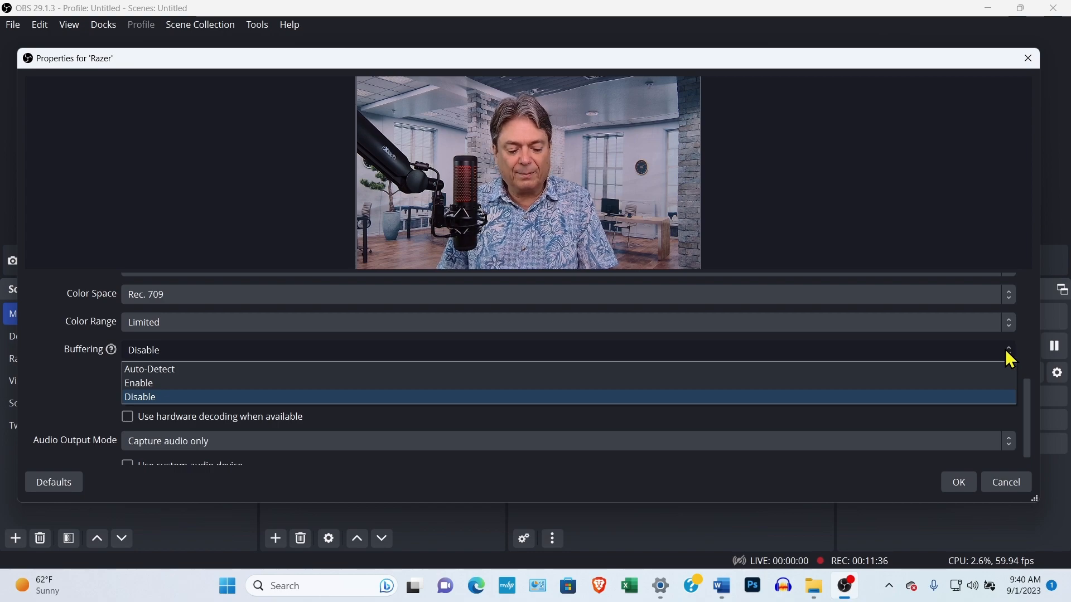
{"action": "left_click", "coordinate": [898, 222]}
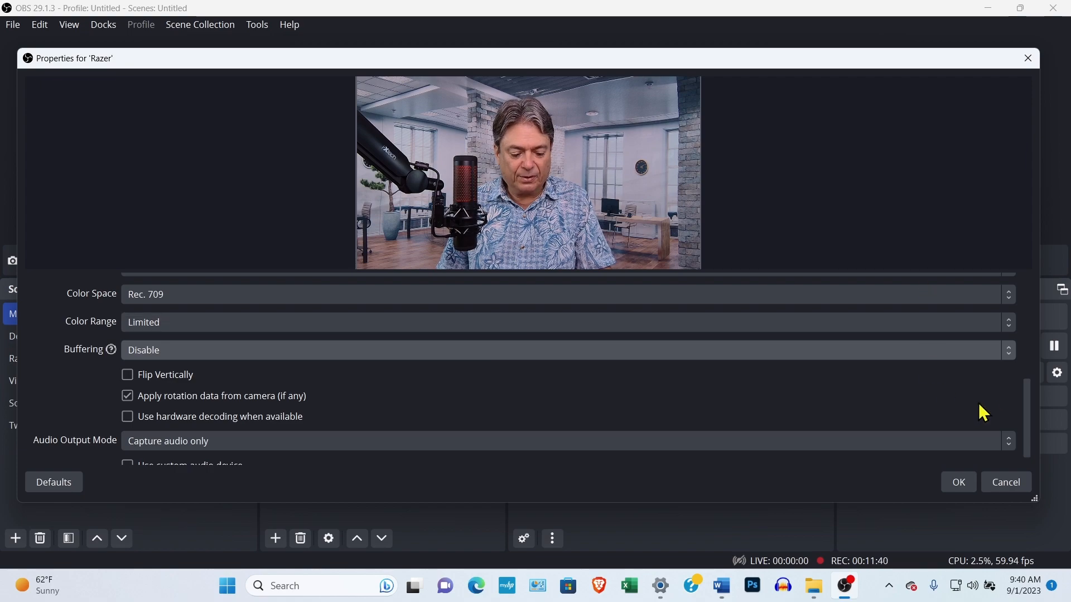
{"action": "left_click", "coordinate": [958, 483]}
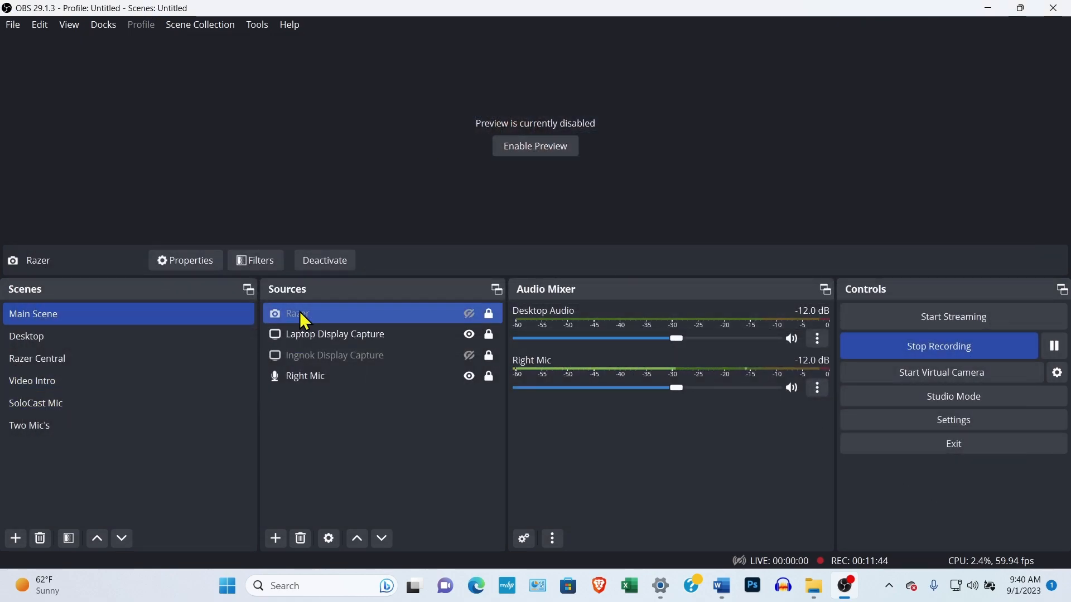
Enable the preview again and make the Razer webcam source visible over the laptop display capture.
{"action": "left_click", "coordinate": [524, 148]}
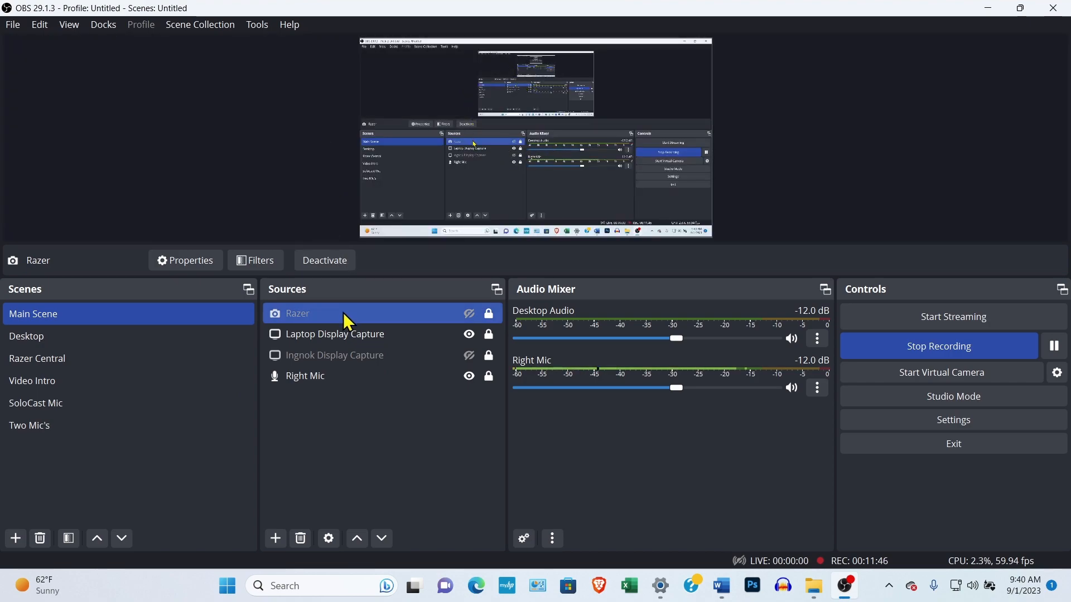
{"action": "left_click", "coordinate": [470, 314]}
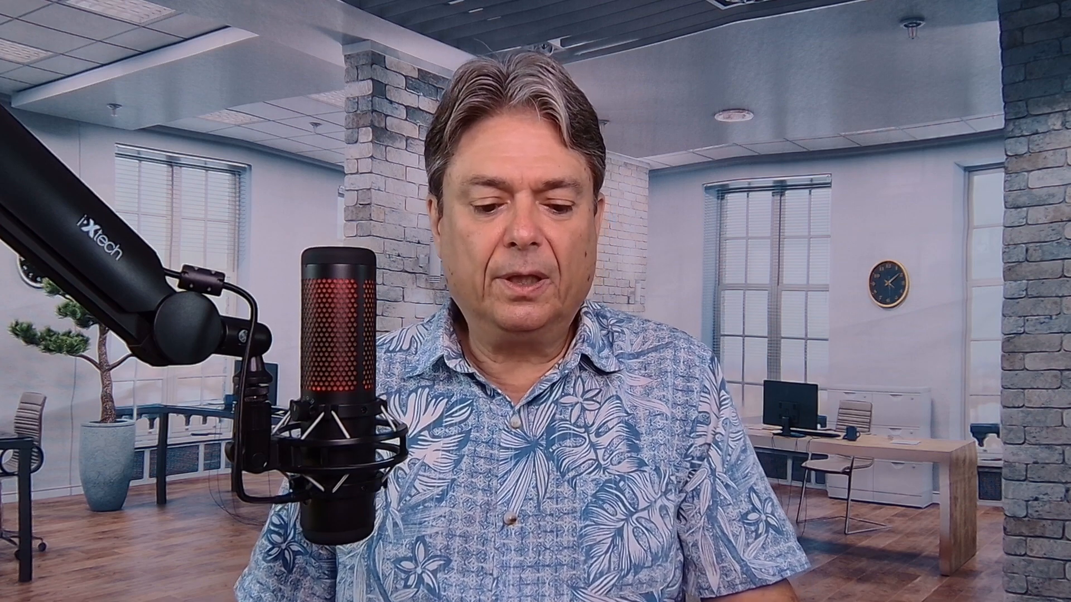